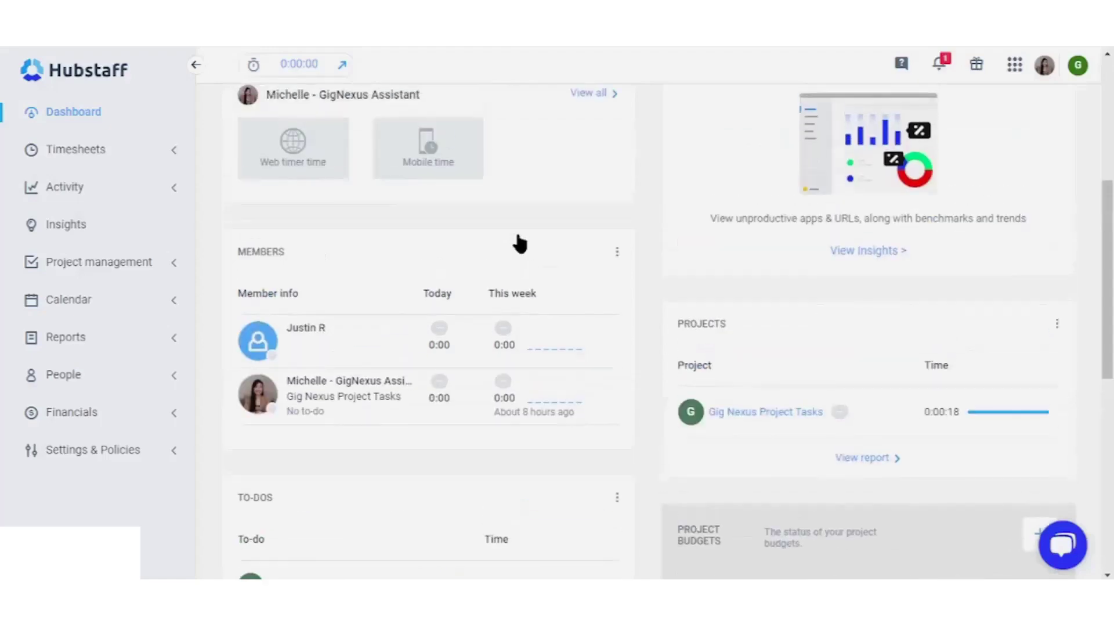
scroll(539, 325, "up", 1)
- From Manage widgets, check Today's Activity under Small widgets to put it on the dashboard
scroll(535, 359, "down", 3)
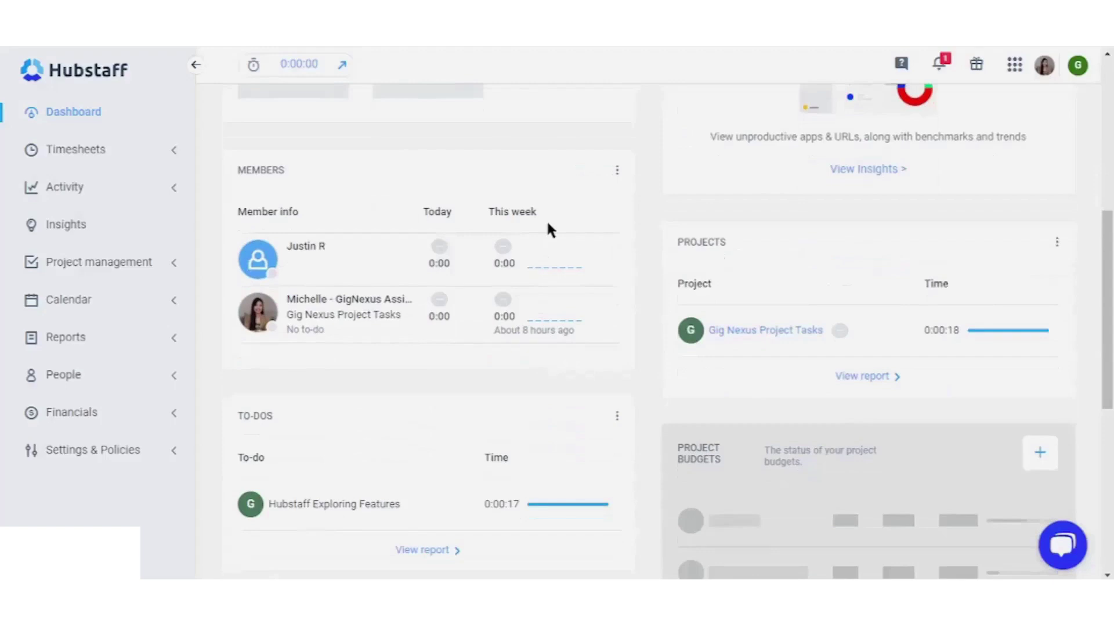
scroll(550, 229, "up", 7)
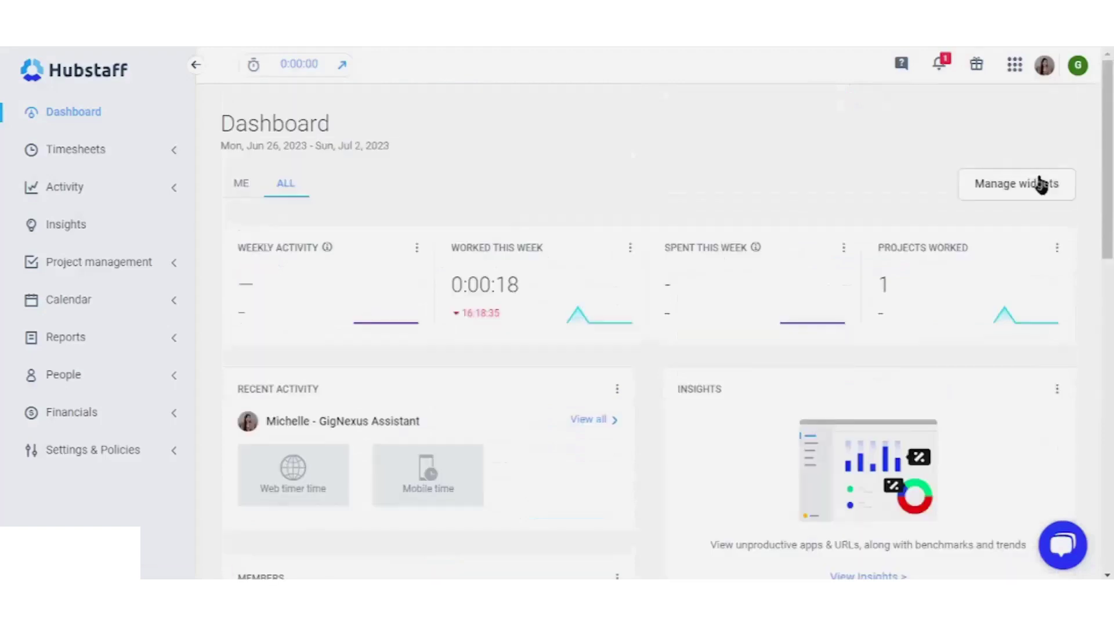
left_click(1039, 182)
scroll(1040, 186, "down", 2)
scroll(990, 154, "up", 1)
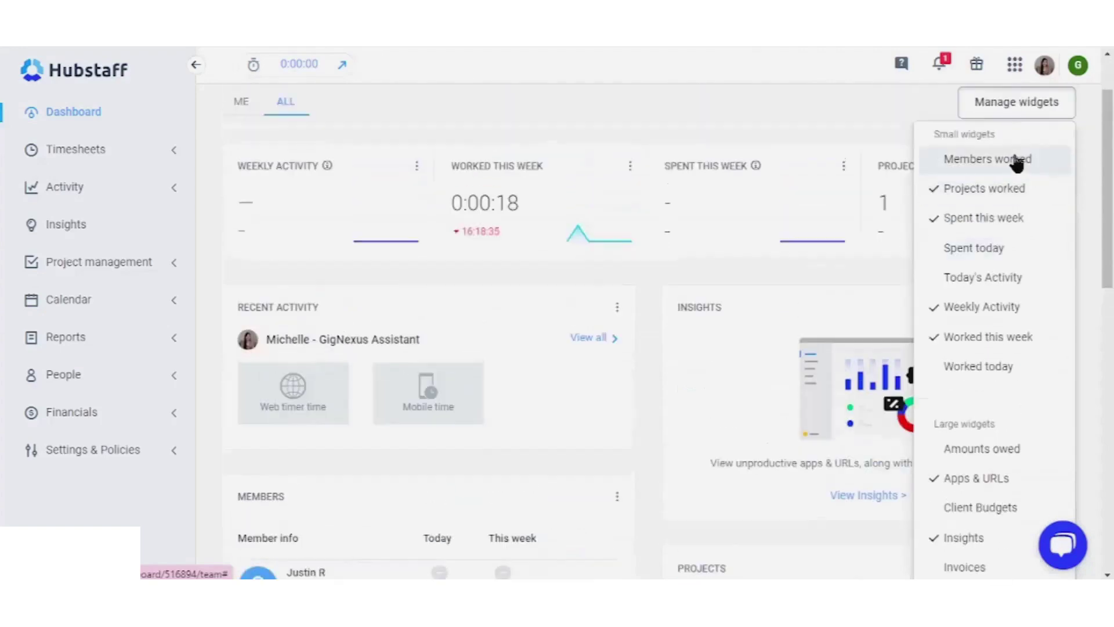
scroll(1001, 160, "up", 2)
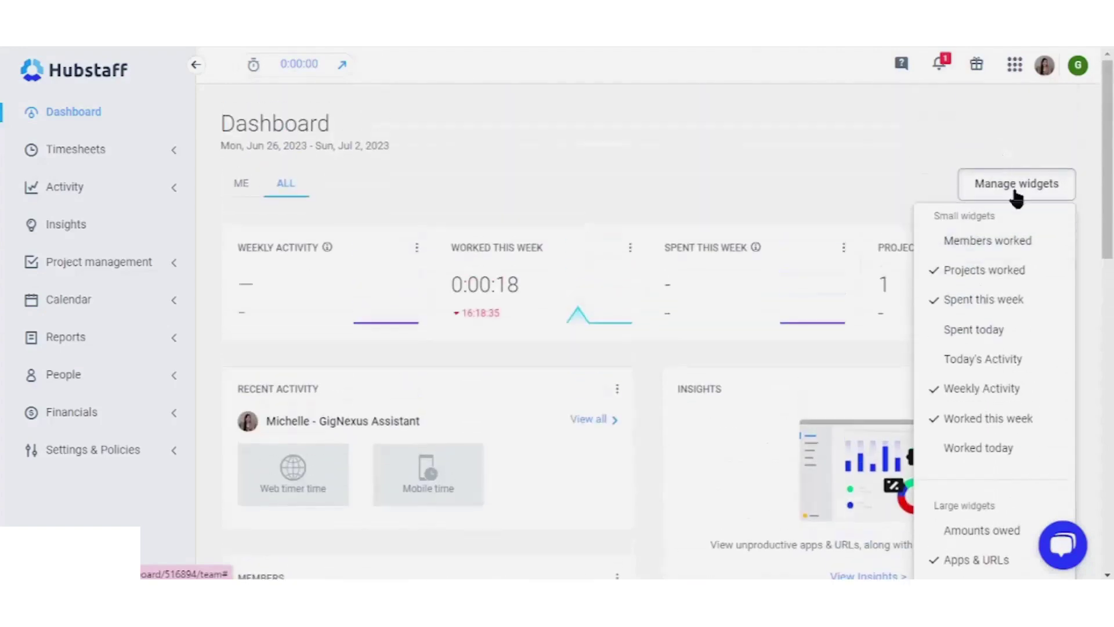
scroll(1018, 250, "down", 1)
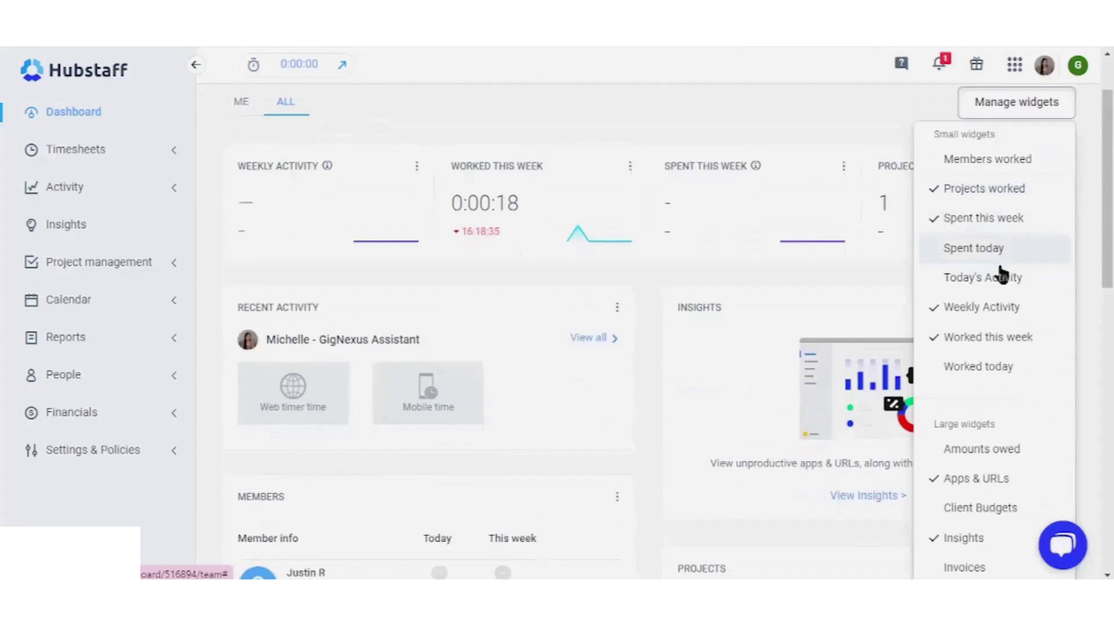
scroll(986, 250, "down", 1)
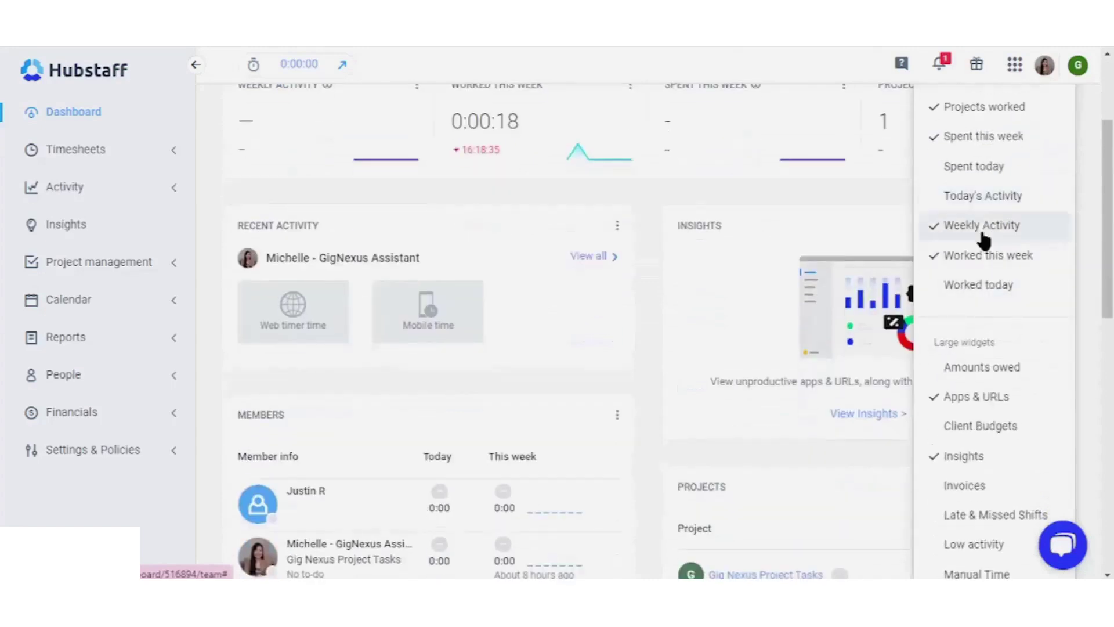
left_click(944, 197)
scroll(1000, 217, "up", 1)
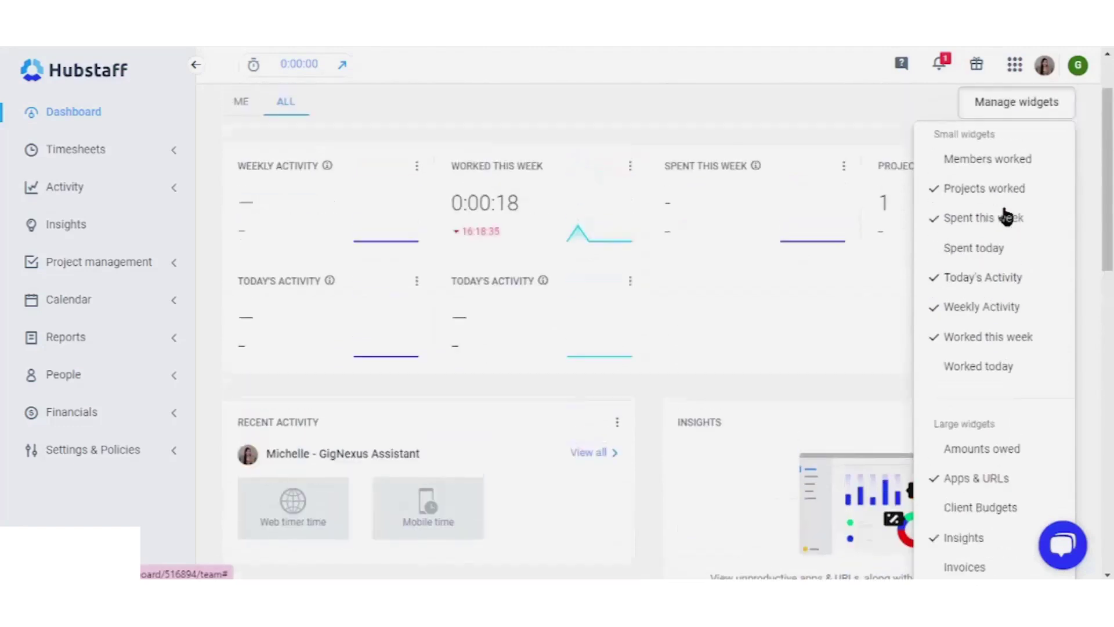
- Remove the Today's Activity widget and open View & edit timesheets for the assistant member
left_click(982, 276)
scroll(638, 261, "up", 1)
left_click(91, 159)
left_click(932, 173)
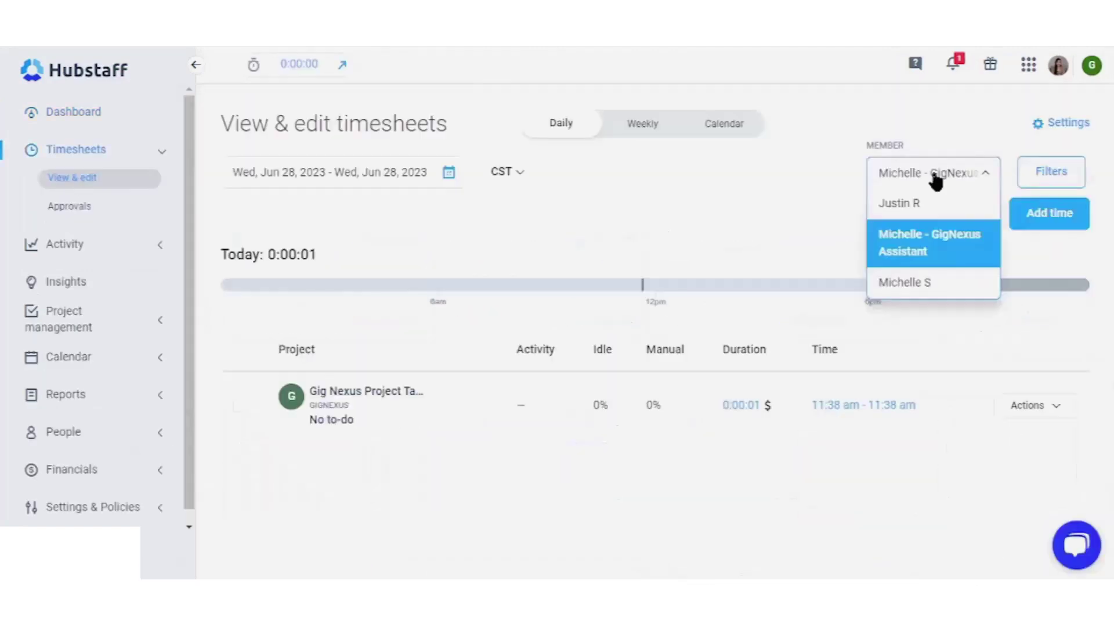
left_click(891, 257)
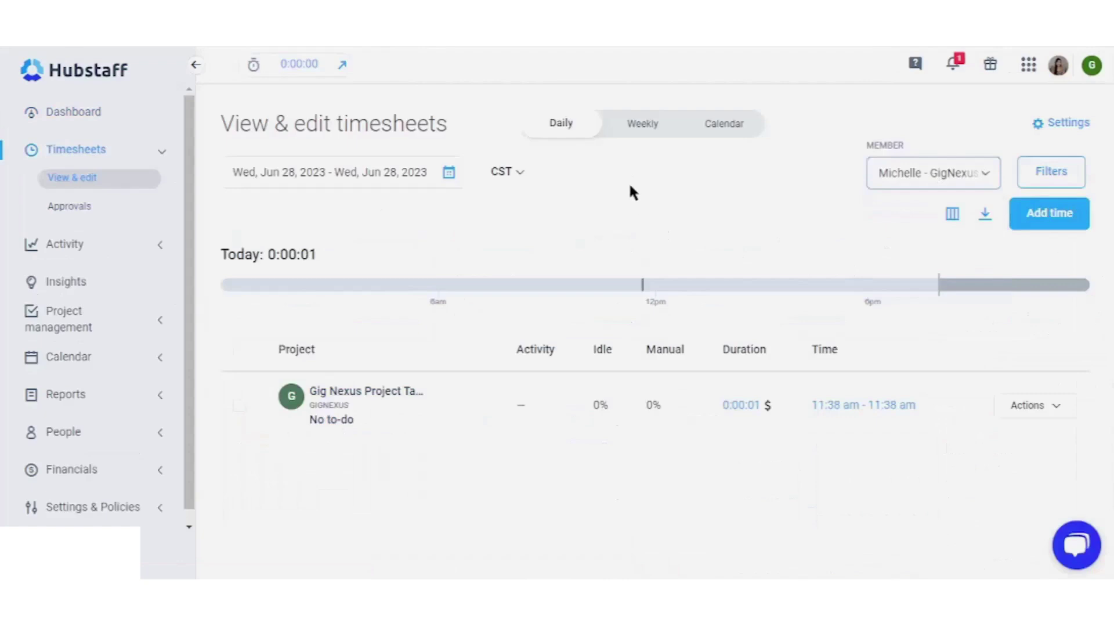
- Limit the member's timesheets to the date range June 20–22
left_click(401, 183)
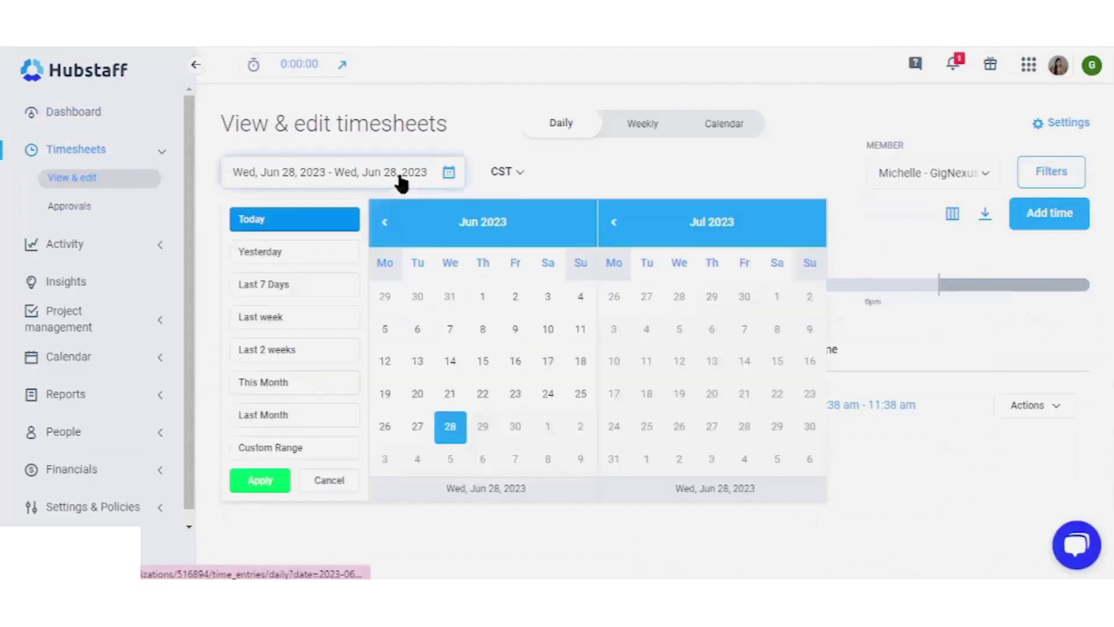
left_click(419, 400)
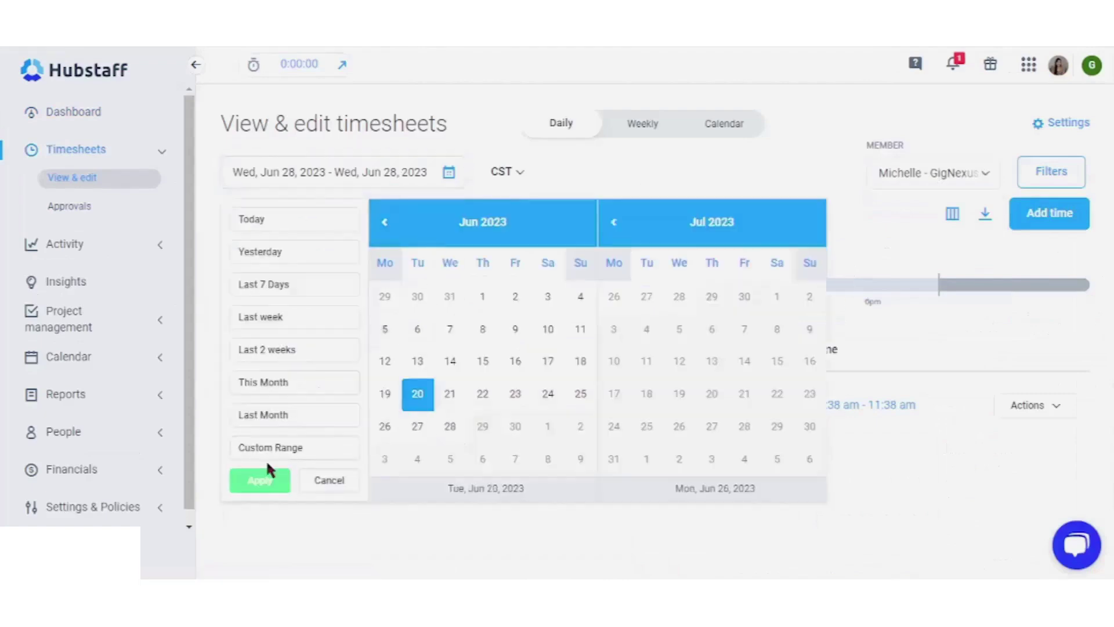
left_click(490, 397)
left_click(259, 479)
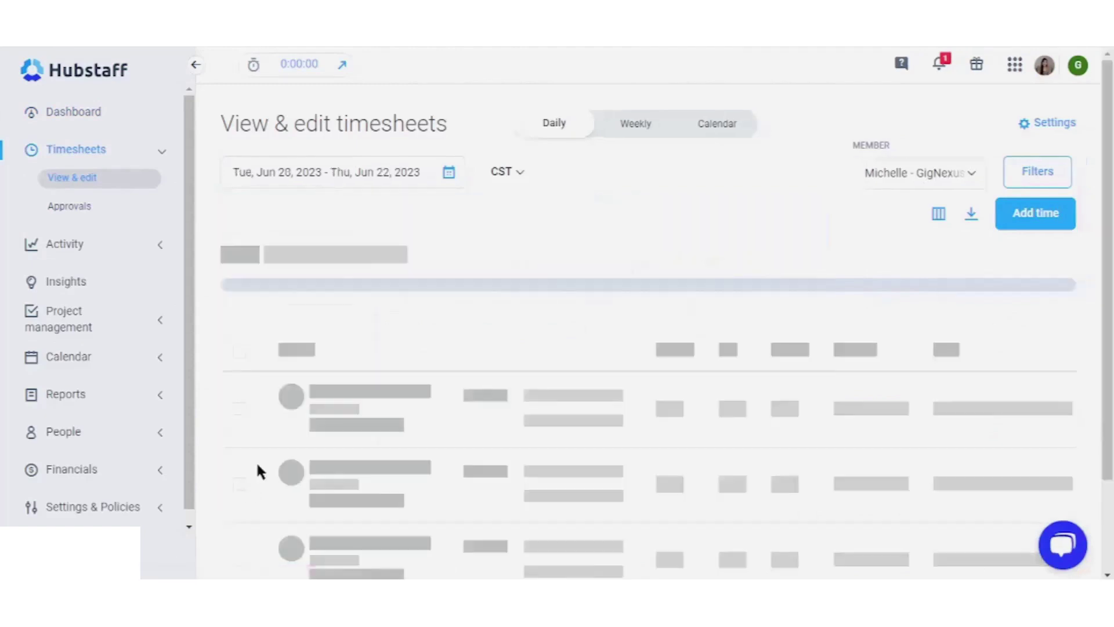
scroll(929, 180, "down", 5)
scroll(957, 290, "up", 2)
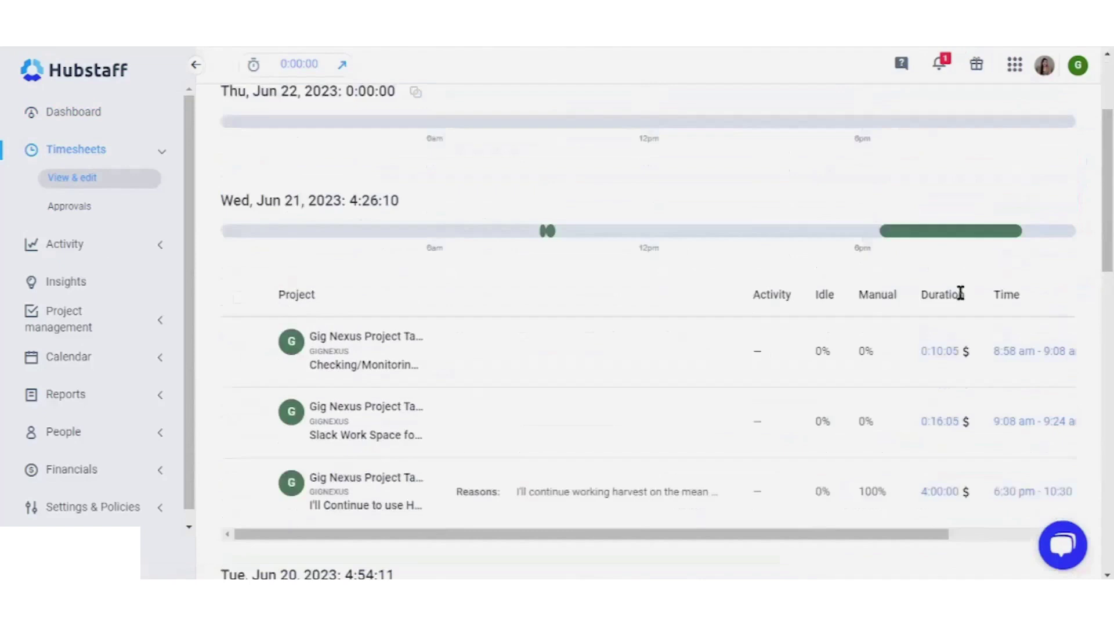
scroll(955, 307, "down", 7)
scroll(870, 243, "up", 6)
- Show the timesheets as a weekly grid, then as the calendar week of June 19–25
left_click(637, 124)
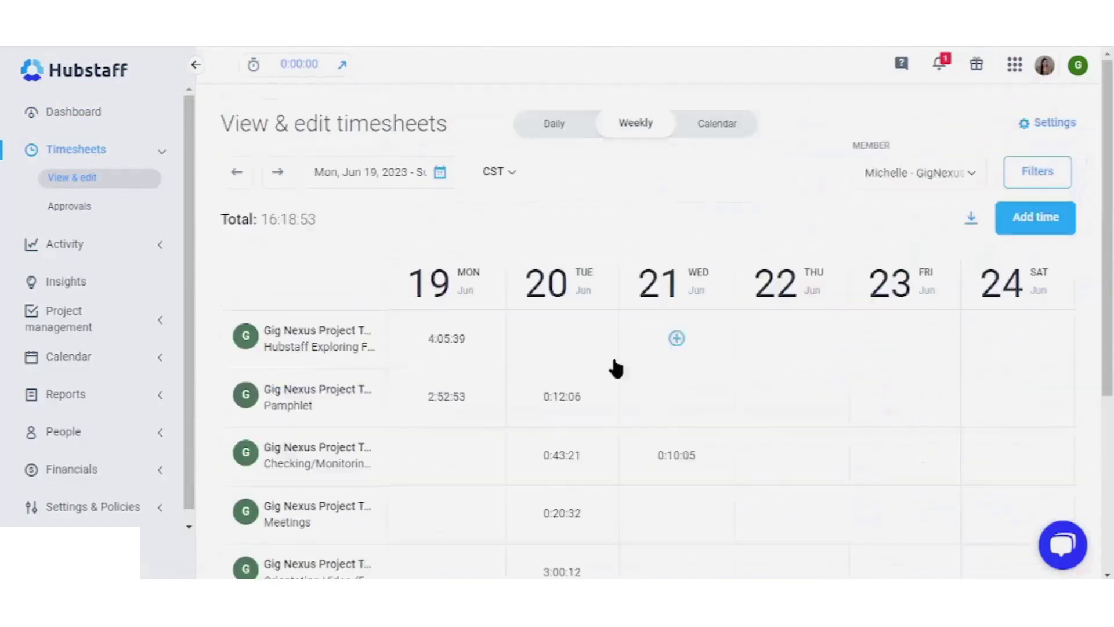
scroll(607, 366, "down", 5)
scroll(385, 348, "up", 6)
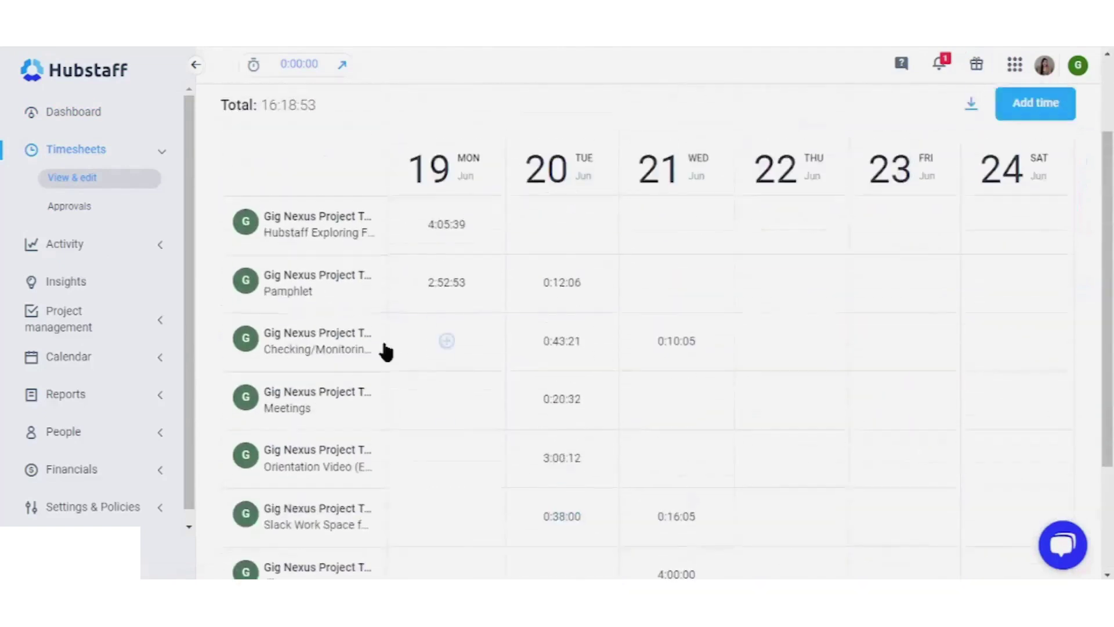
left_click(722, 123)
scroll(734, 224, "down", 3)
scroll(638, 290, "down", 20)
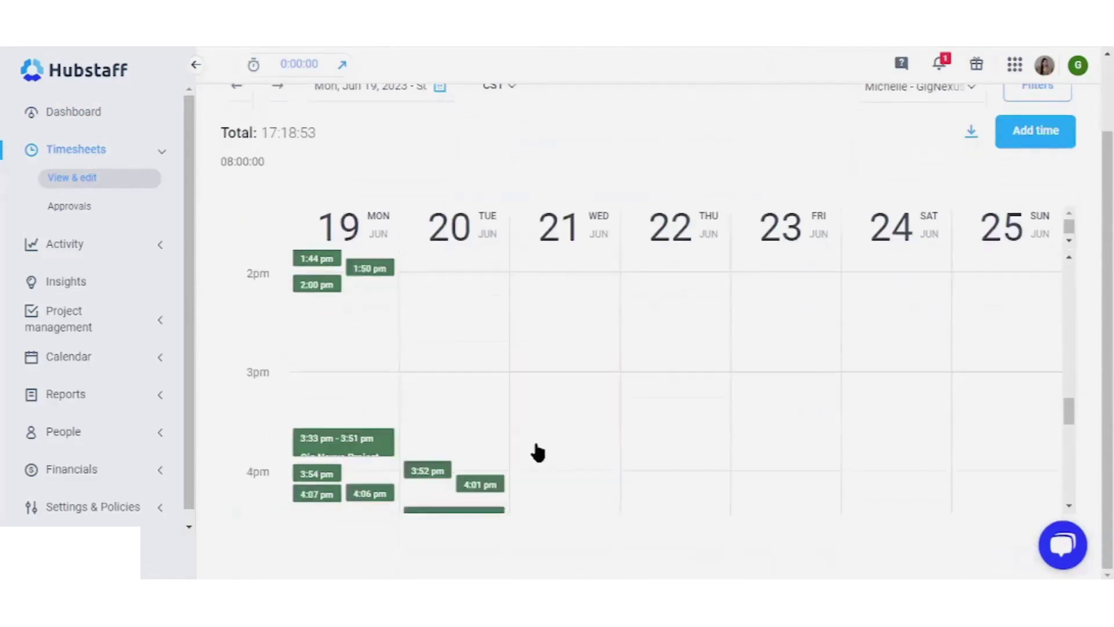
scroll(622, 268, "up", 15)
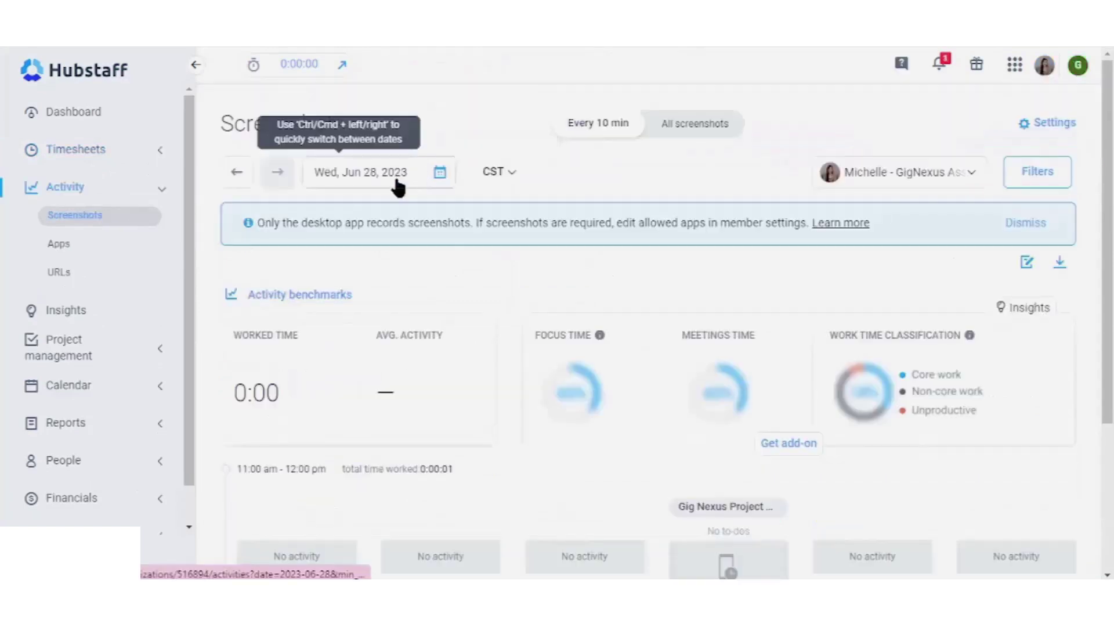
- Pick a date in Activity > Screenshots and load that day's screenshots
left_click(398, 181)
scroll(409, 258, "down", 2)
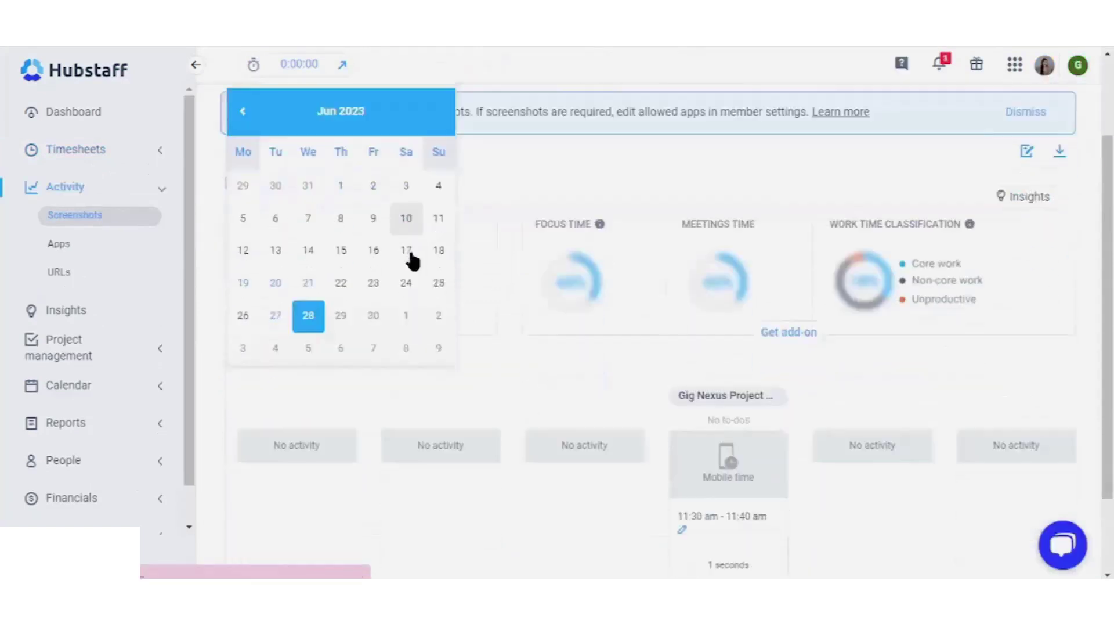
scroll(409, 258, "down", 2)
scroll(365, 251, "up", 2)
left_click(275, 269)
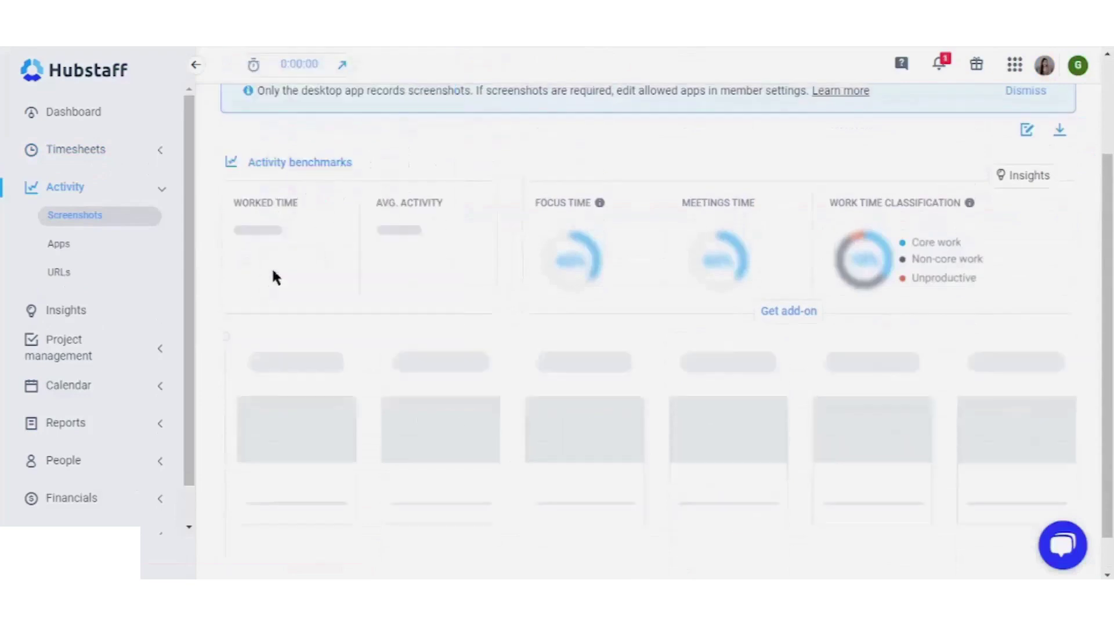
scroll(880, 342, "down", 10)
scroll(838, 302, "down", 1)
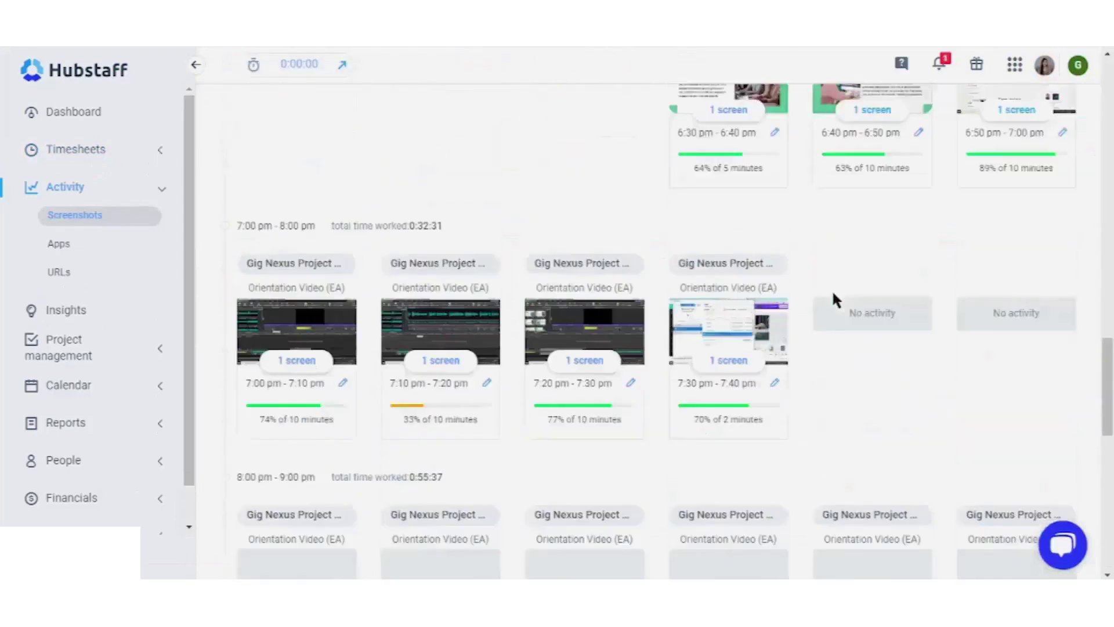
scroll(830, 287, "up", 15)
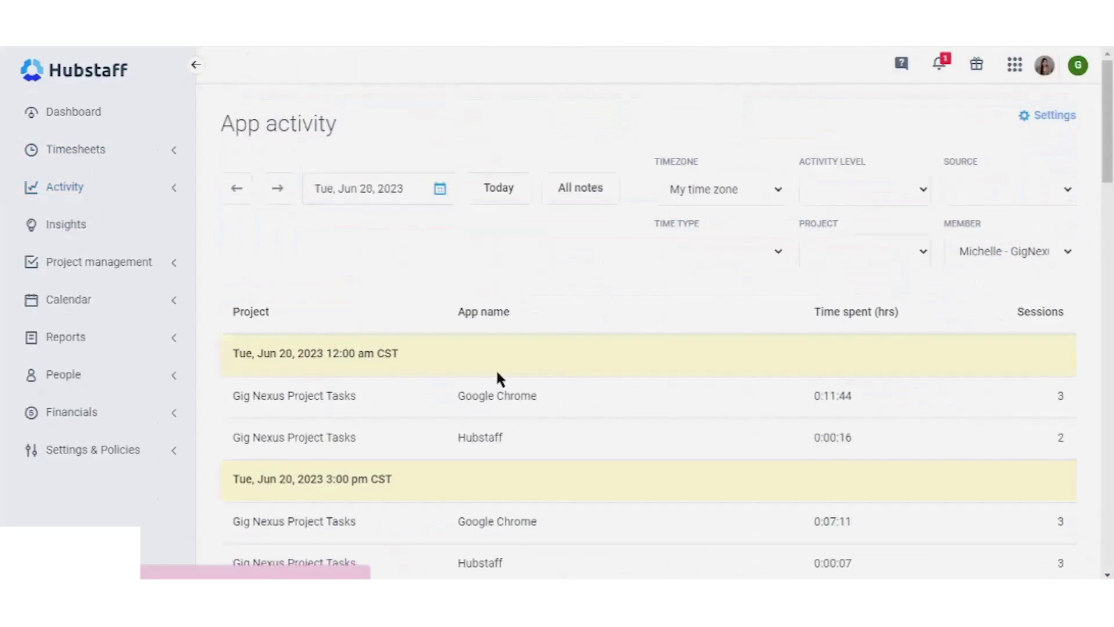
- Scroll through the day's recorded activity, apps and URLs
scroll(497, 377, "down", 10)
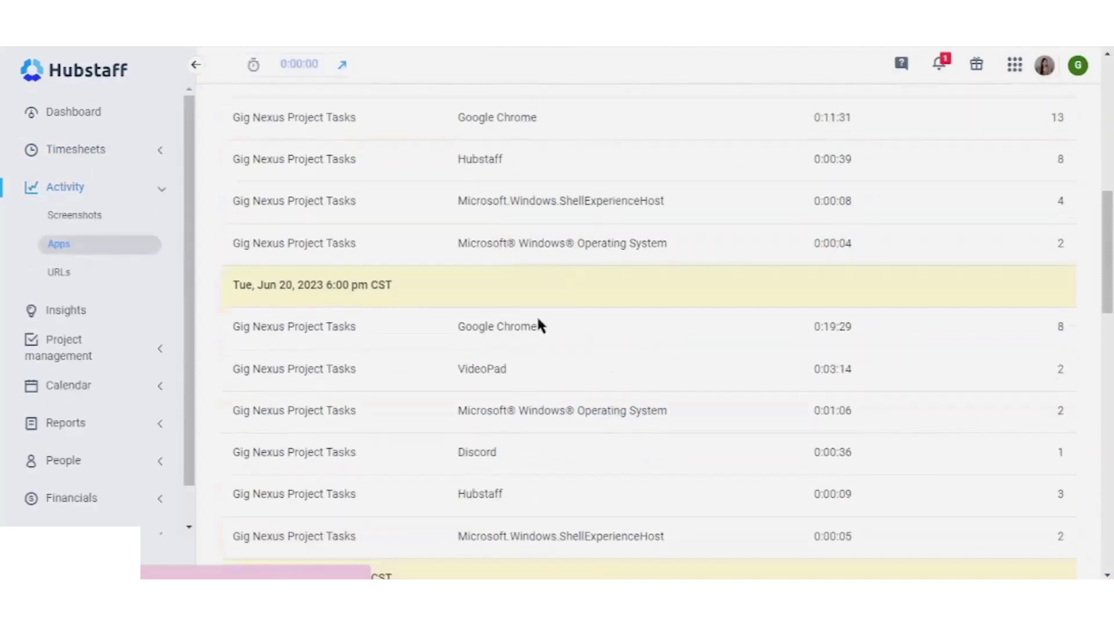
scroll(522, 371, "down", 20)
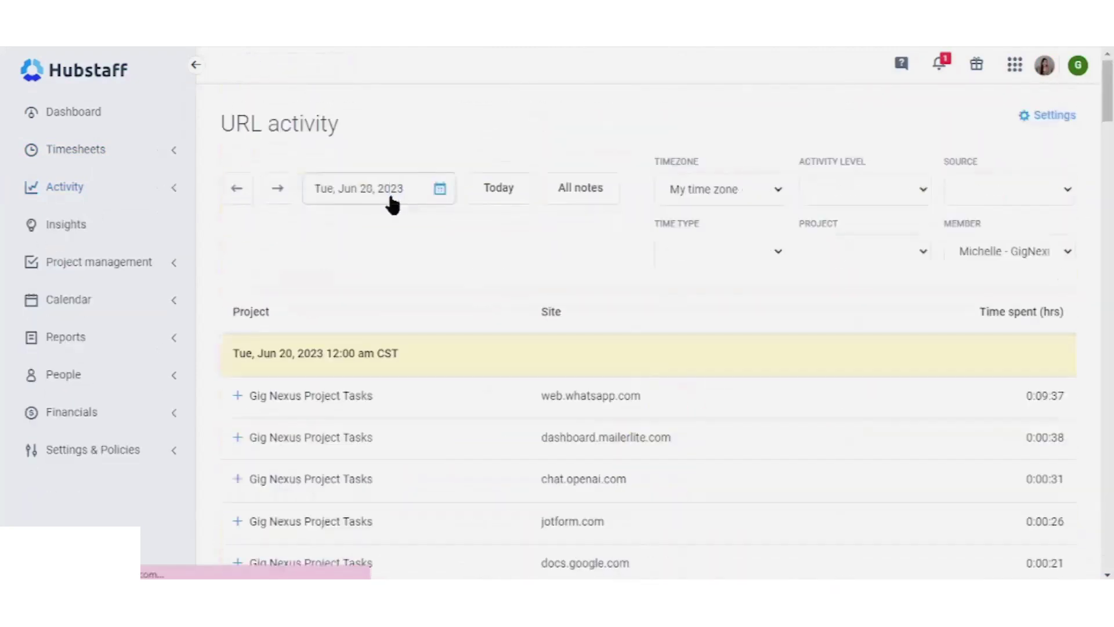
scroll(457, 259, "down", 5)
scroll(457, 259, "up", 3)
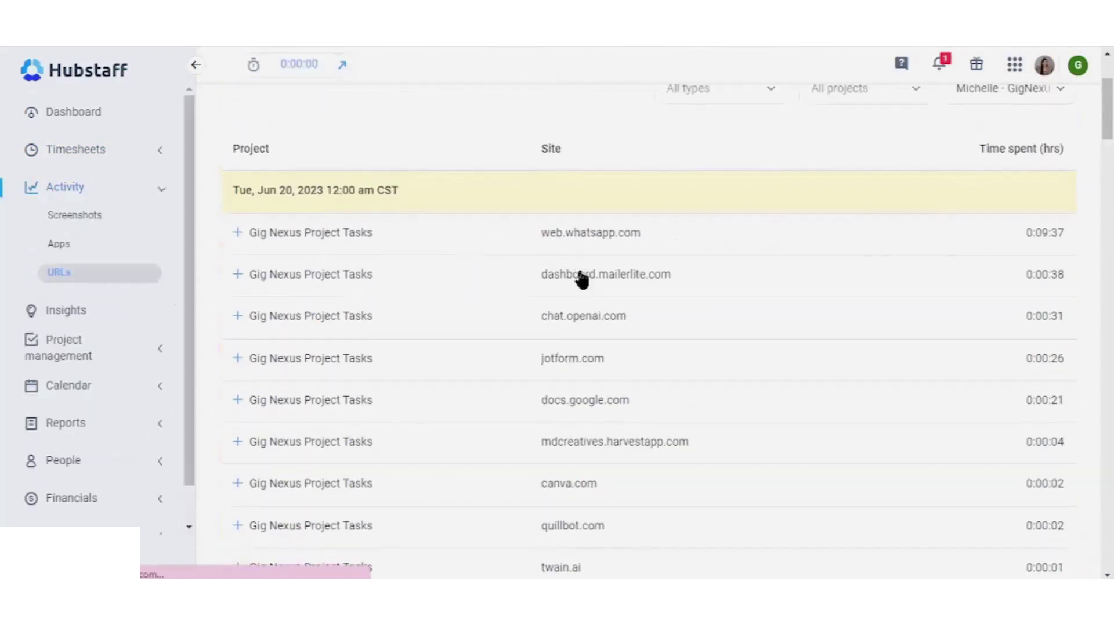
scroll(582, 279, "down", 3)
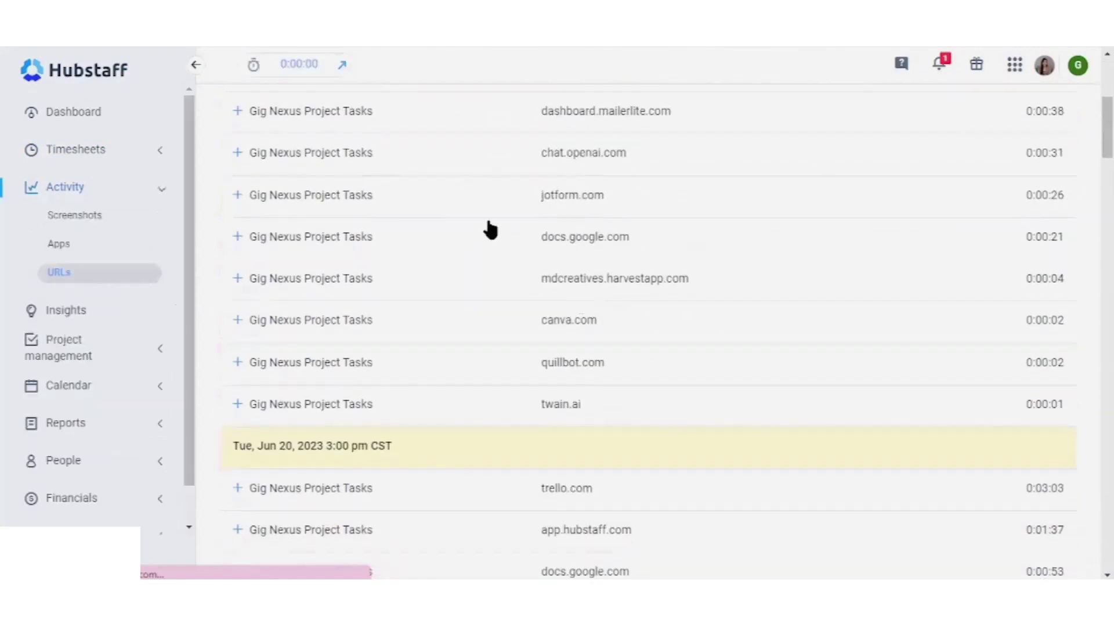
scroll(599, 273, "down", 20)
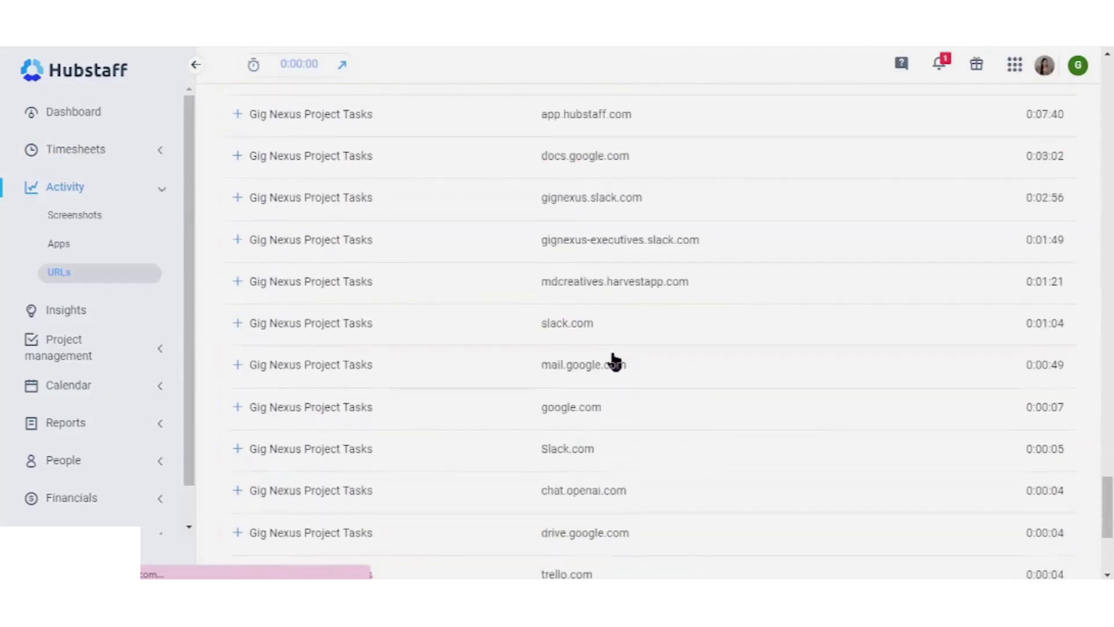
scroll(613, 361, "down", 15)
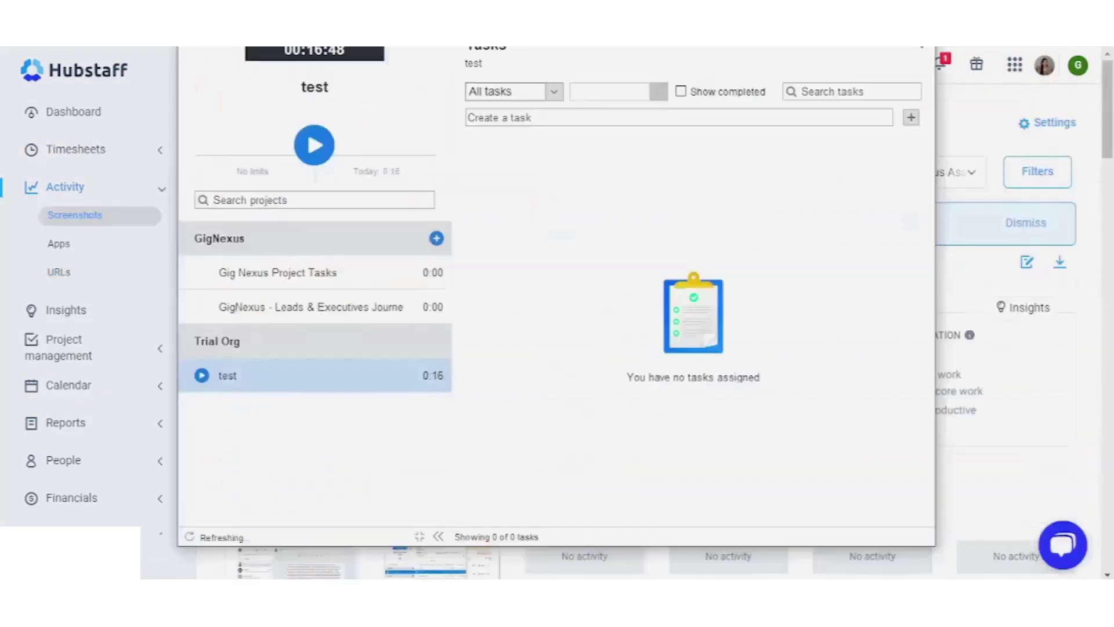
- Track time on the Pamphlet task, then on Checking/Monitoring/Updates Tasks in Gig Nexus Project Tasks via the web timer
left_click(277, 270)
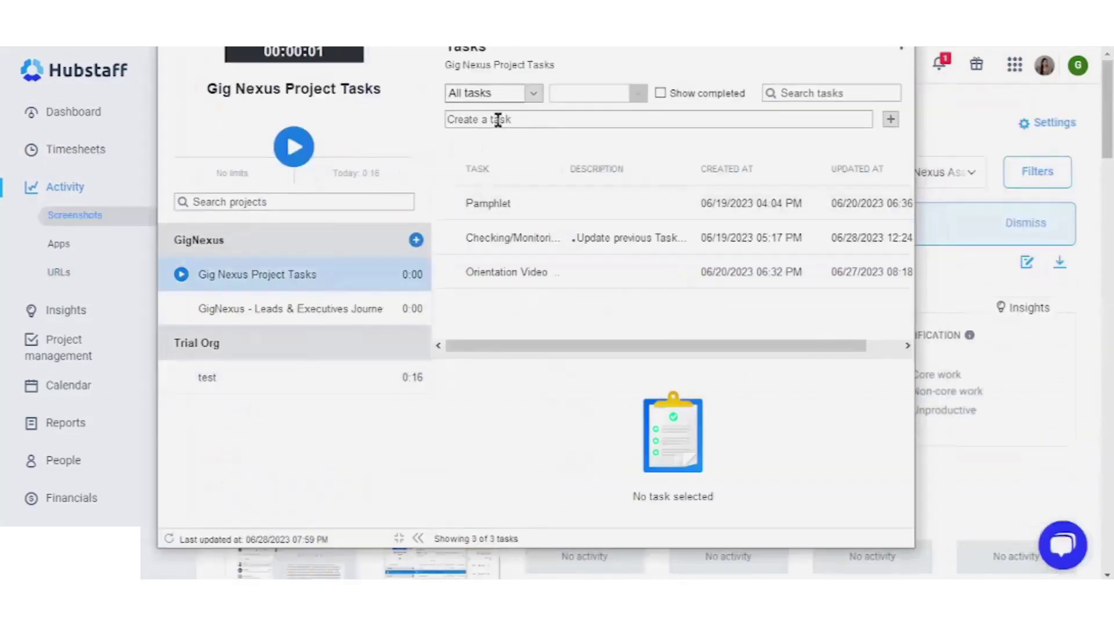
left_click(449, 203)
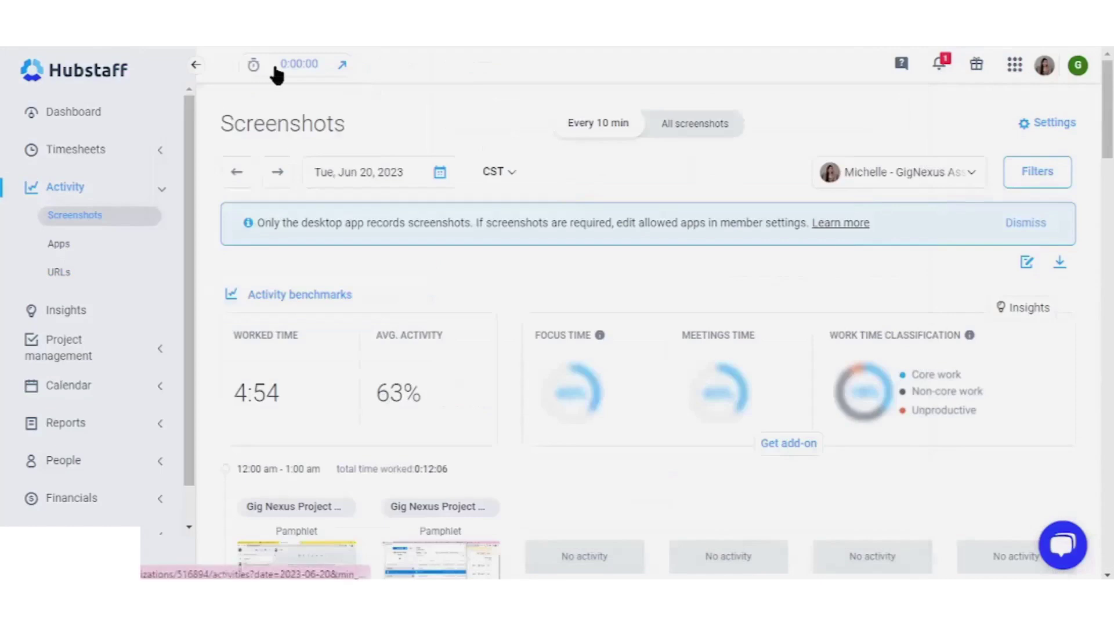
left_click(272, 67)
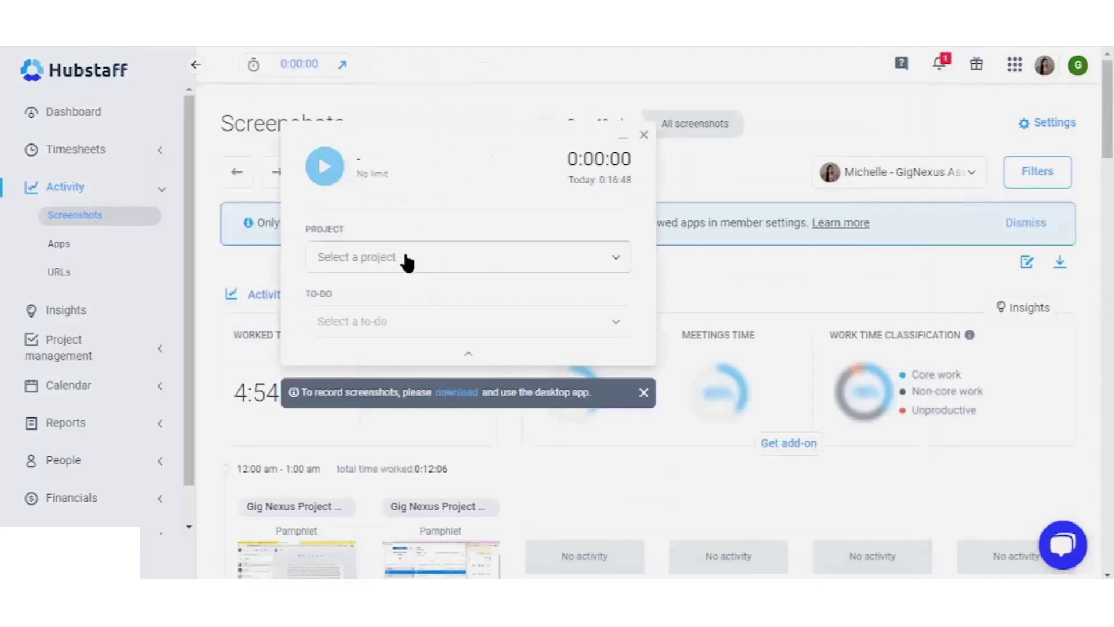
left_click(529, 268)
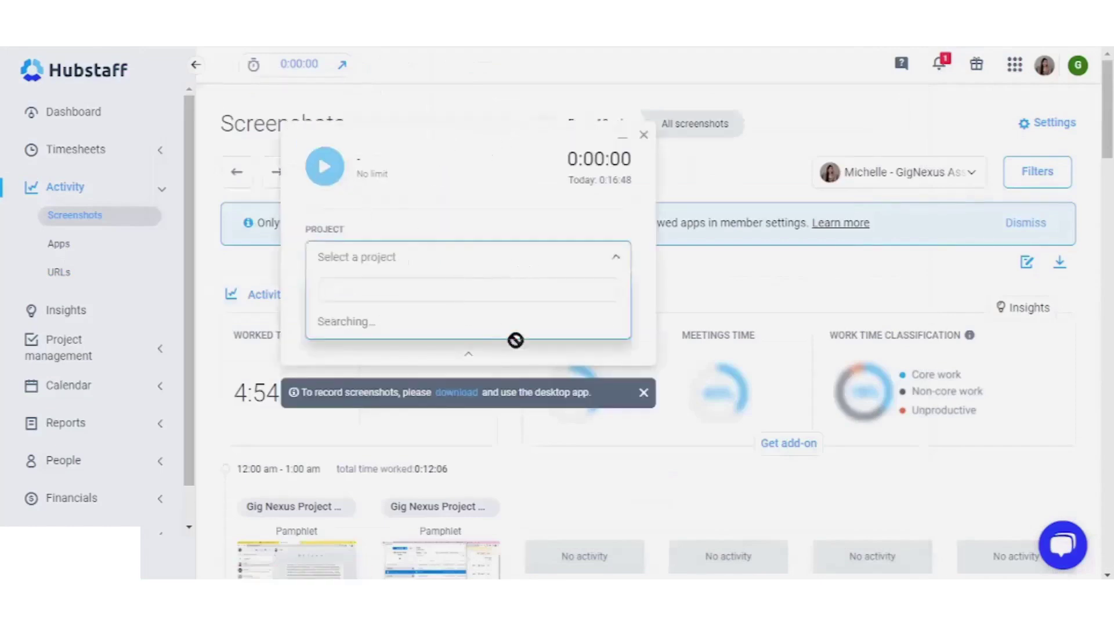
left_click(403, 347)
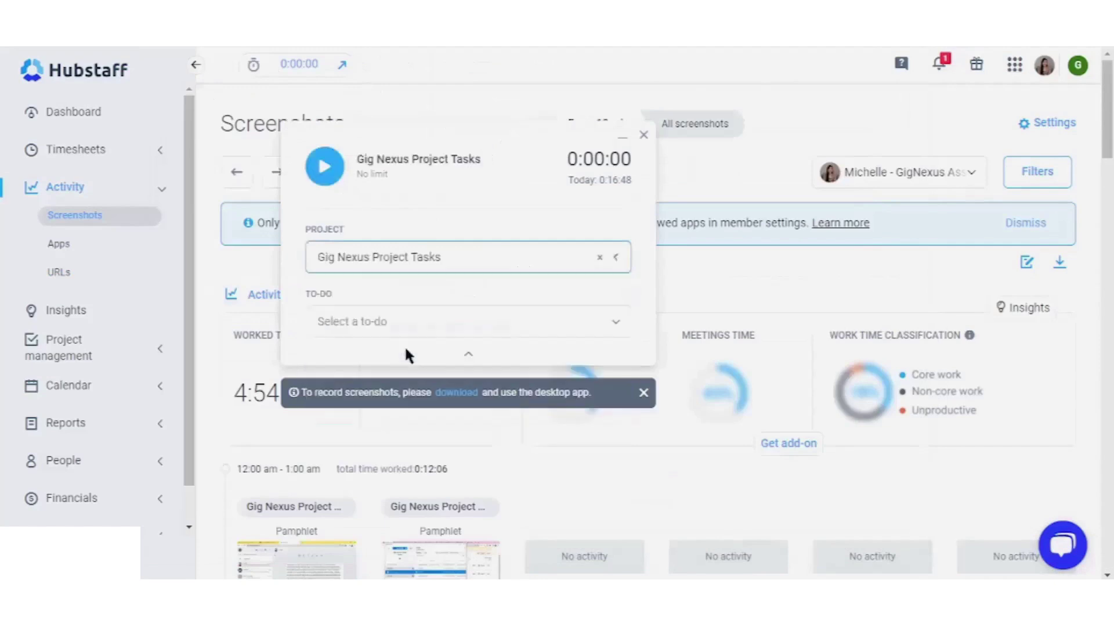
left_click(400, 334)
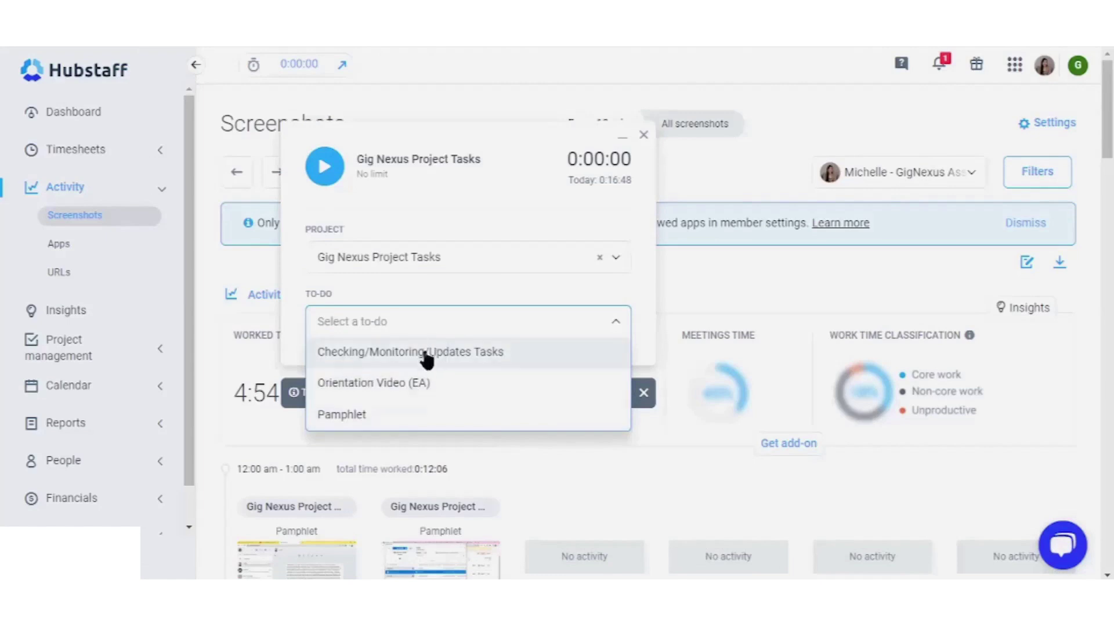
left_click(425, 354)
left_click(328, 170)
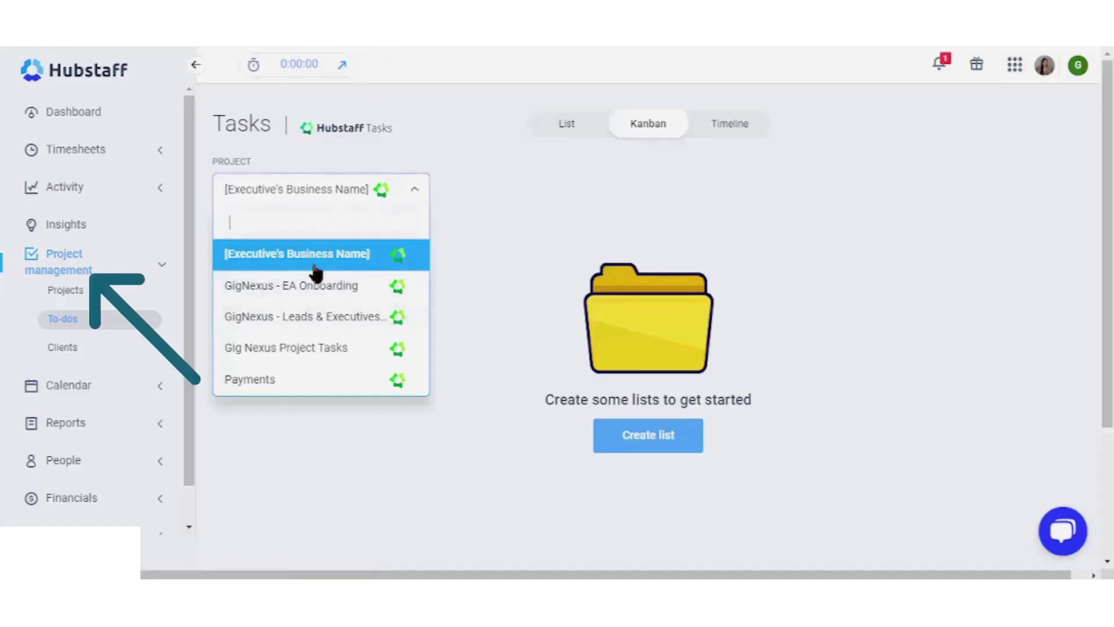
- Select GigNexus - Leads & Executives in To-dos to load its Kanban board of lists
scroll(317, 284, "down", 2)
scroll(317, 298, "up", 2)
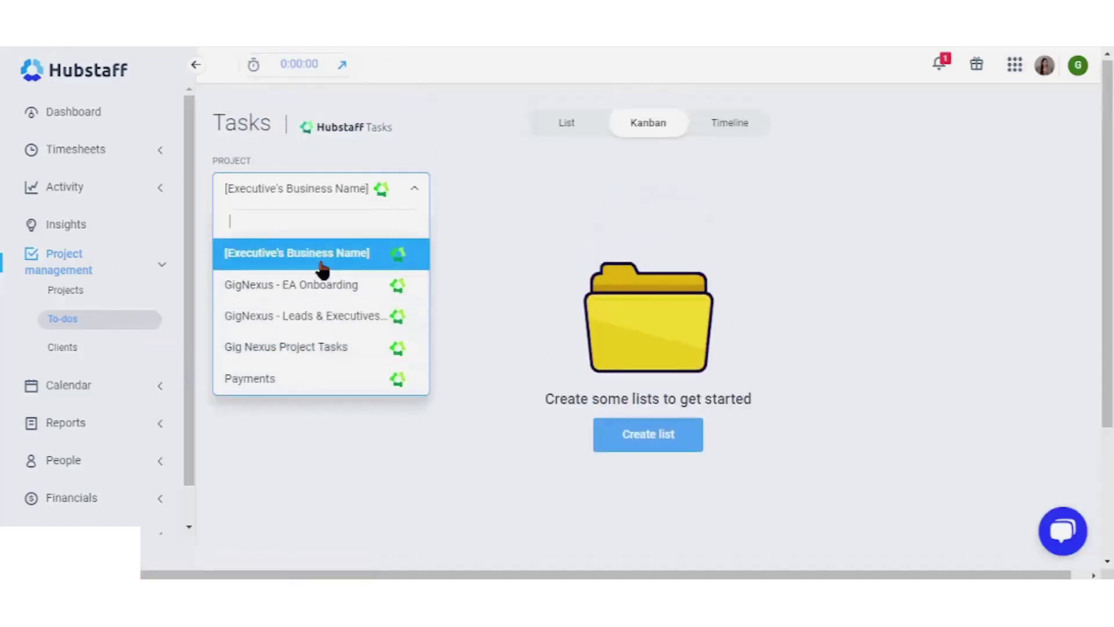
left_click(366, 319)
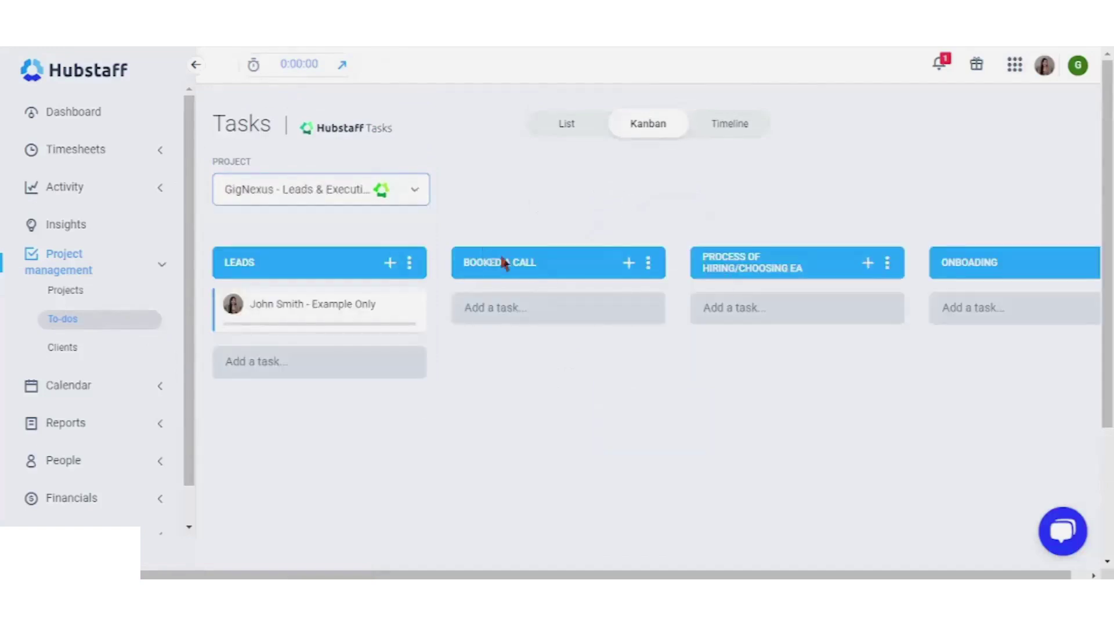
left_click(1015, 65)
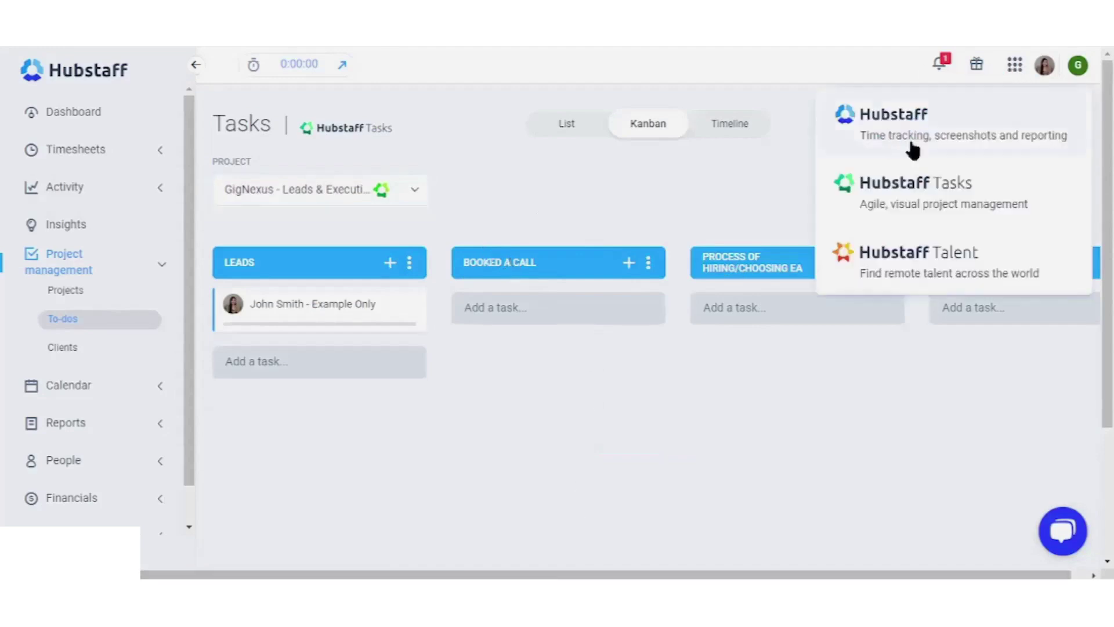
- In Hubstaff Tasks, open the example lead task and add the second team member as follower
left_click(890, 181)
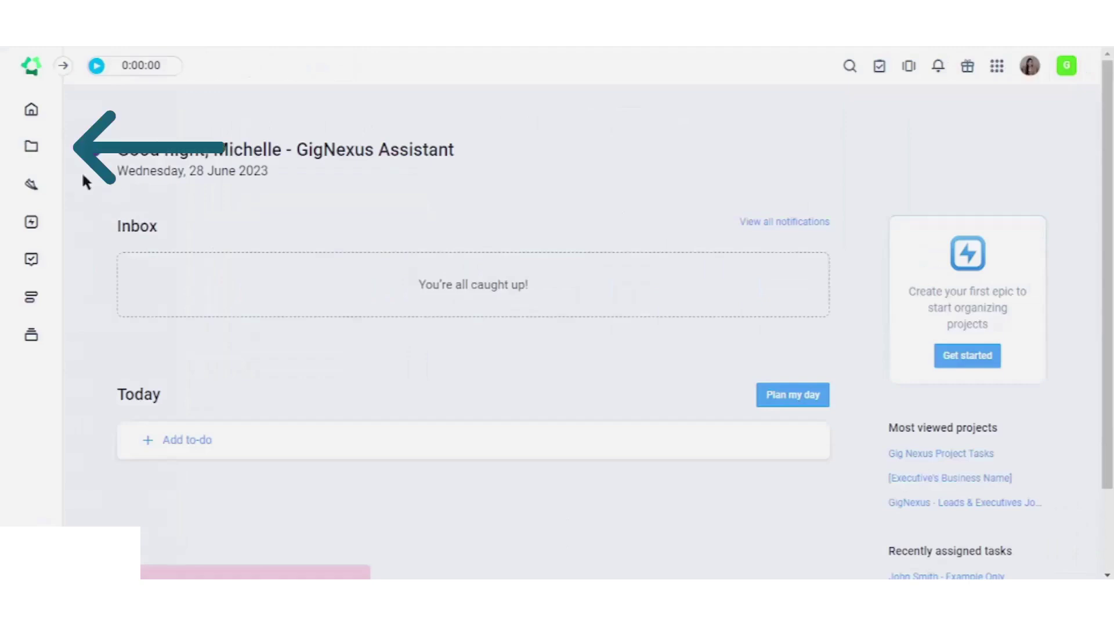
left_click(27, 148)
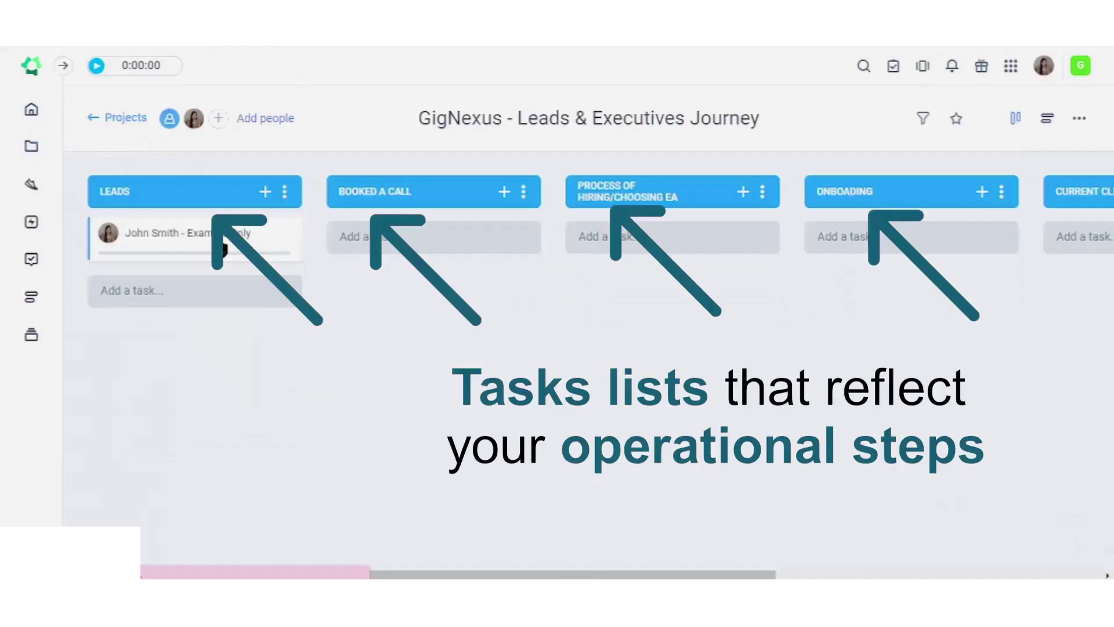
left_click(222, 250)
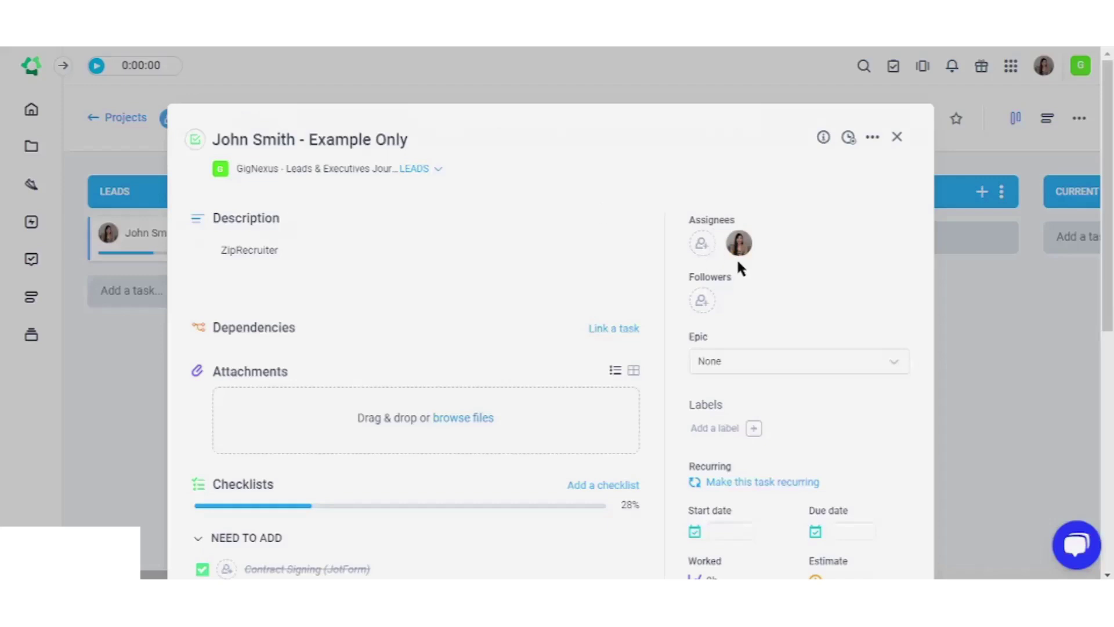
left_click(702, 302)
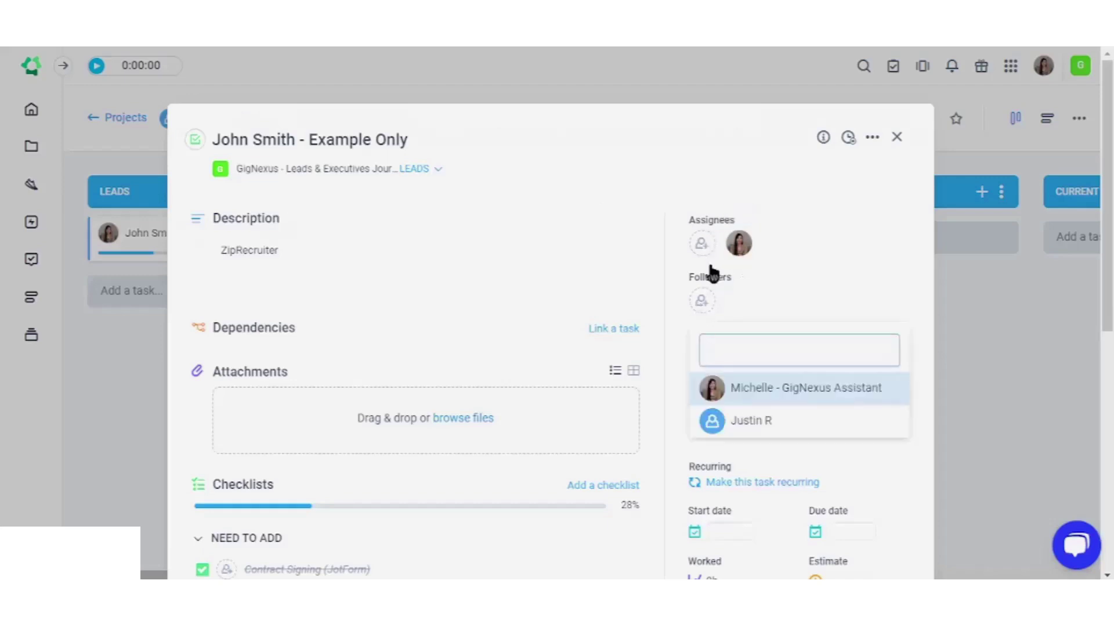
scroll(818, 353, "down", 3)
left_click(757, 264)
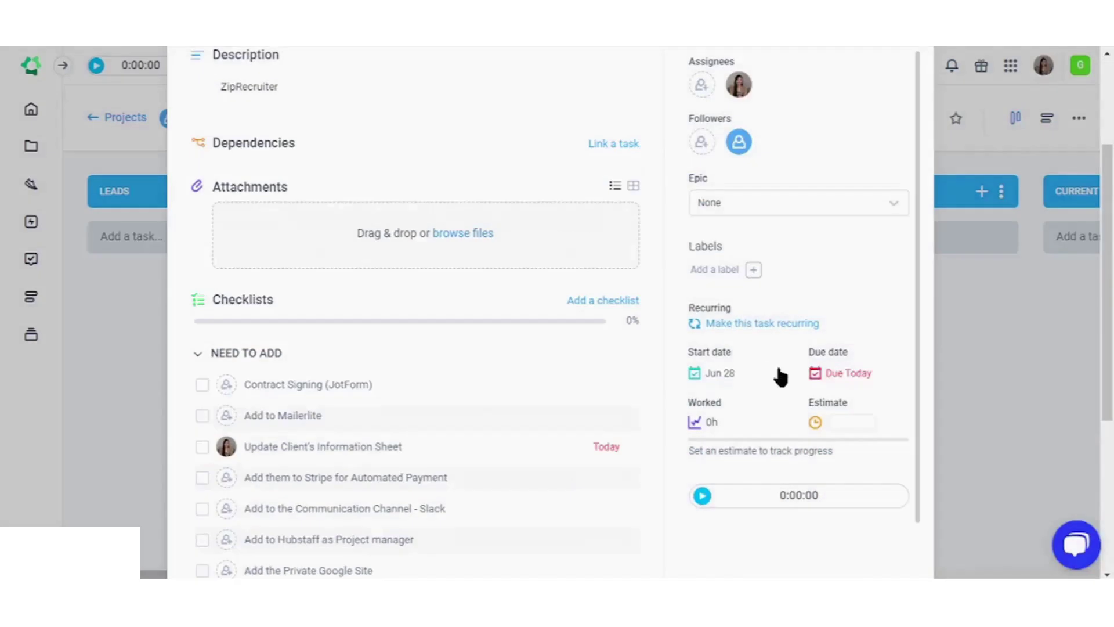
- Move the task's start date to June 27 and its due date to July 1
left_click(832, 382)
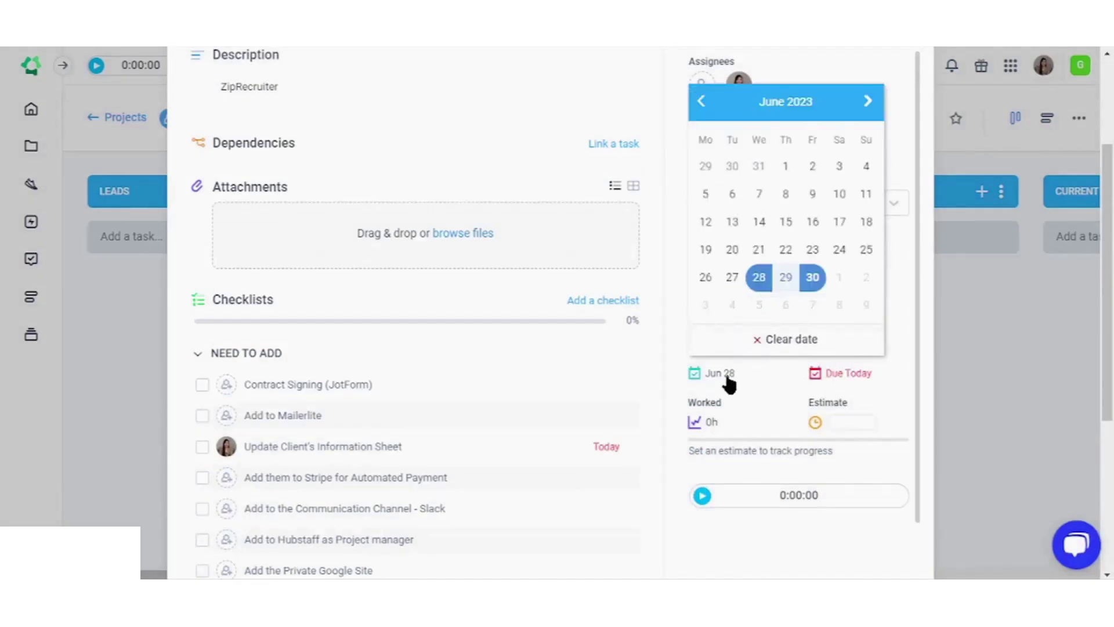
left_click(758, 280)
left_click(724, 372)
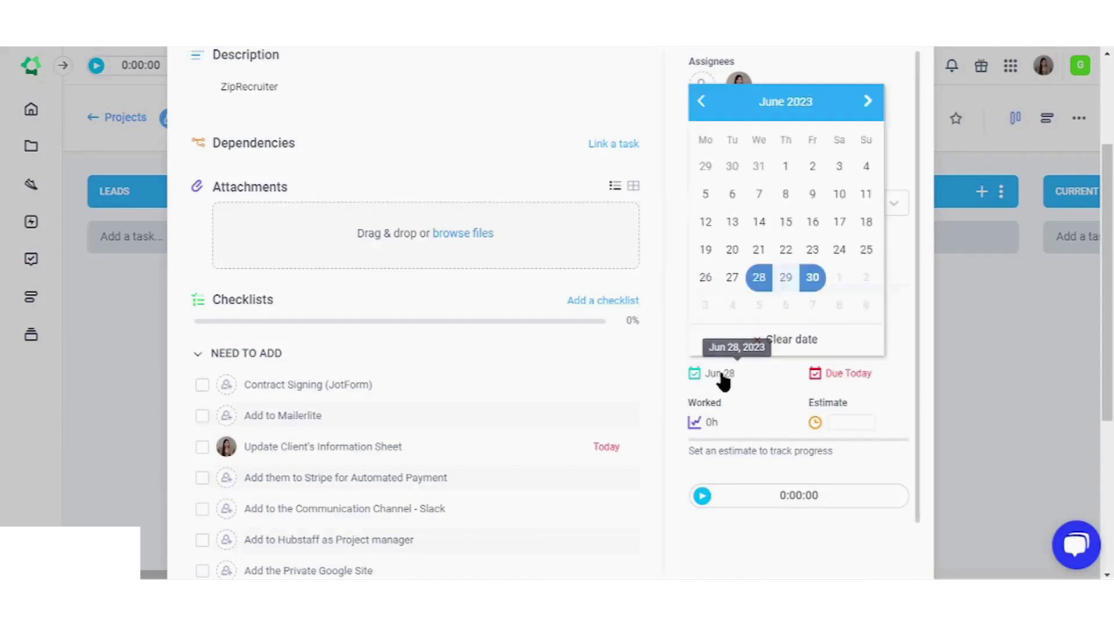
left_click(725, 280)
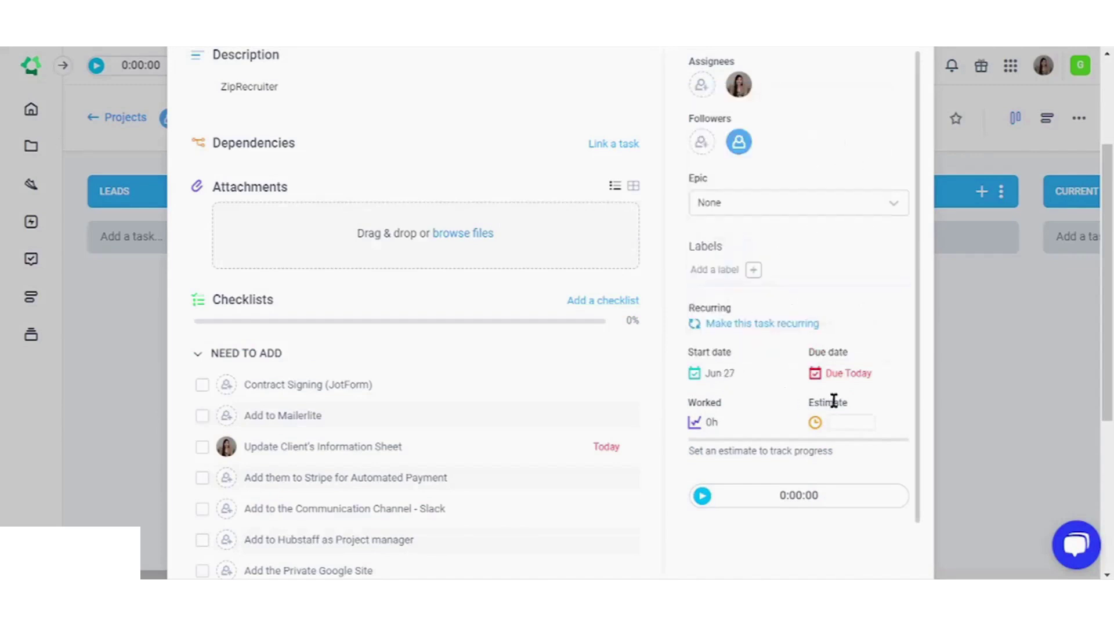
left_click(844, 374)
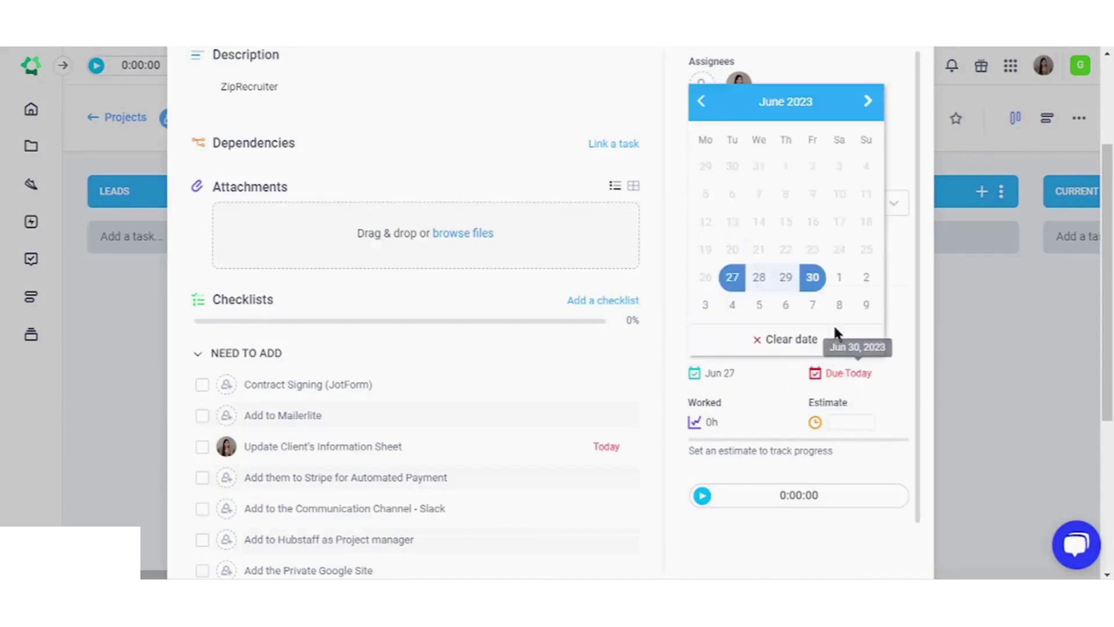
left_click(839, 279)
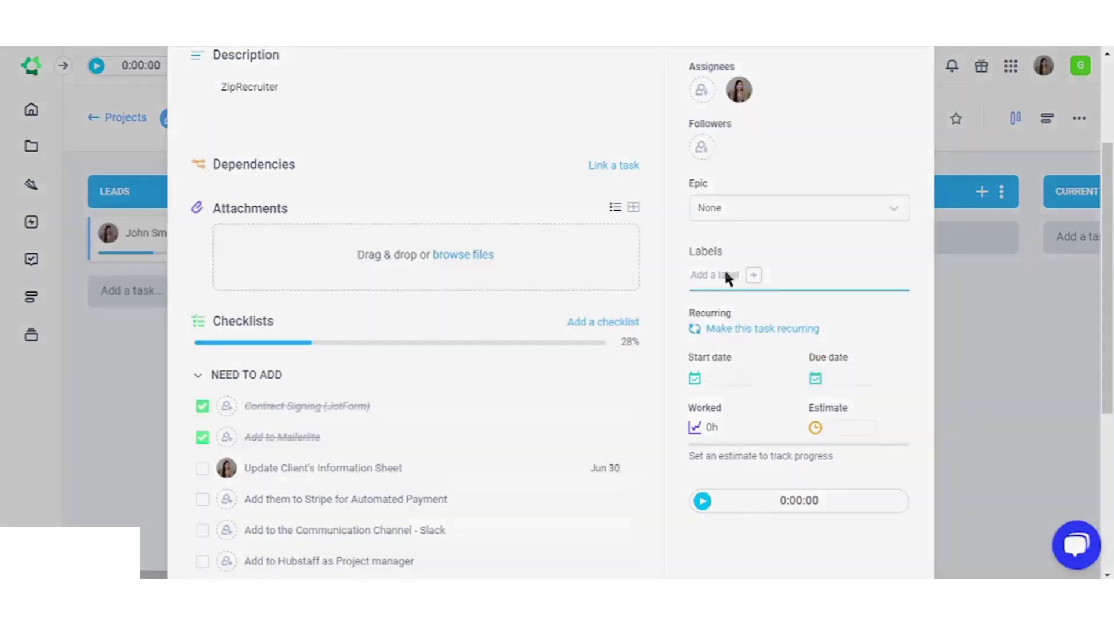
- Create a 'Test label' on the task and recolour it purple
left_click(723, 275)
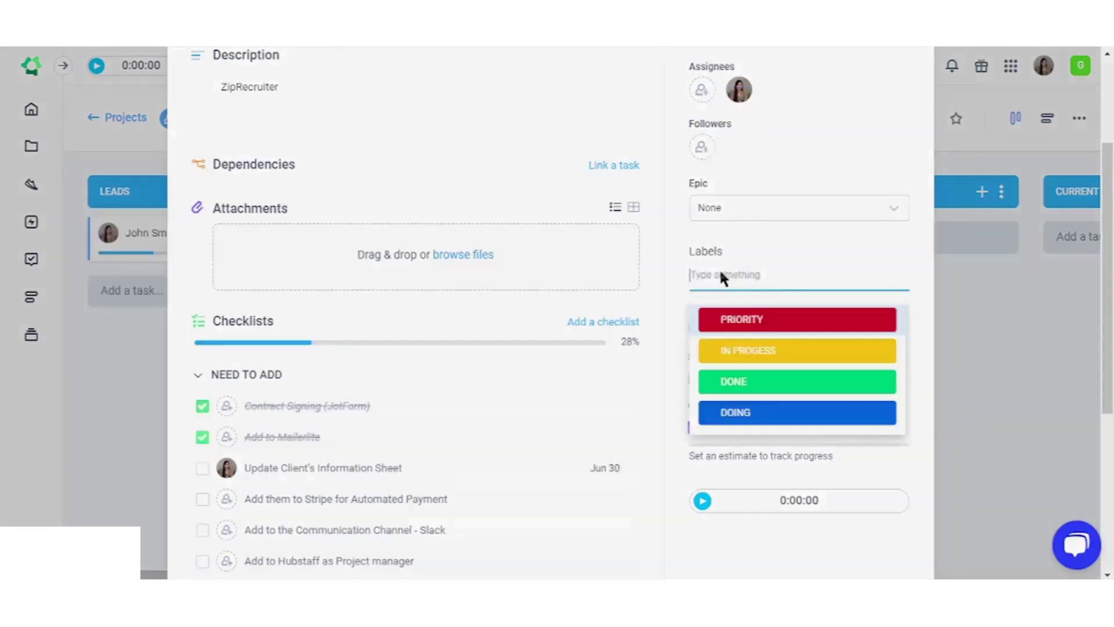
type("Test label")
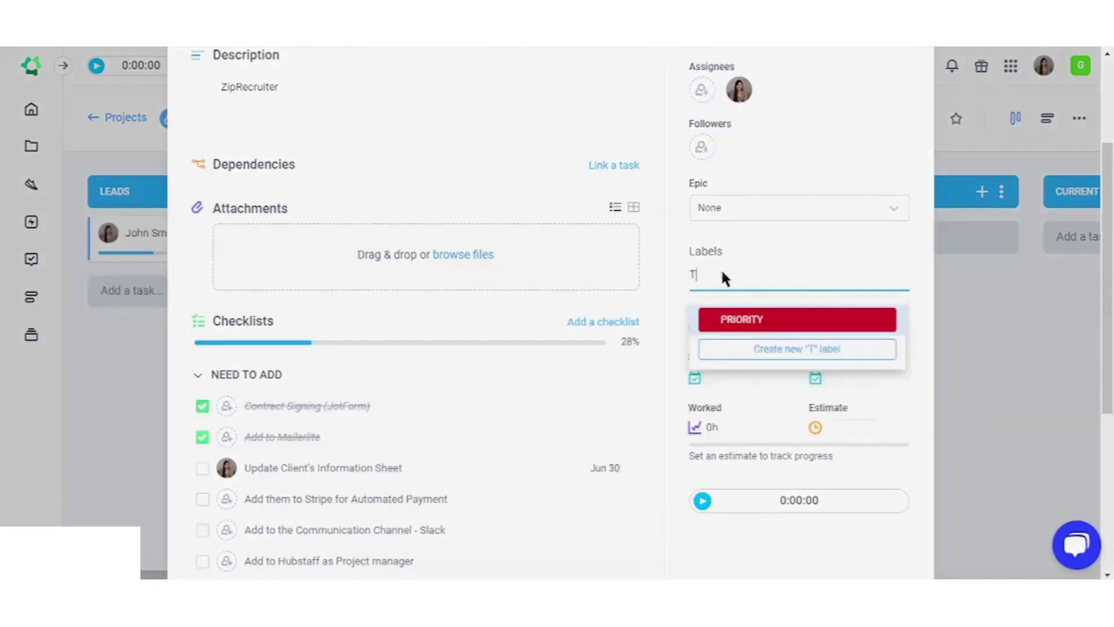
left_click(761, 323)
mouse_move(795, 333)
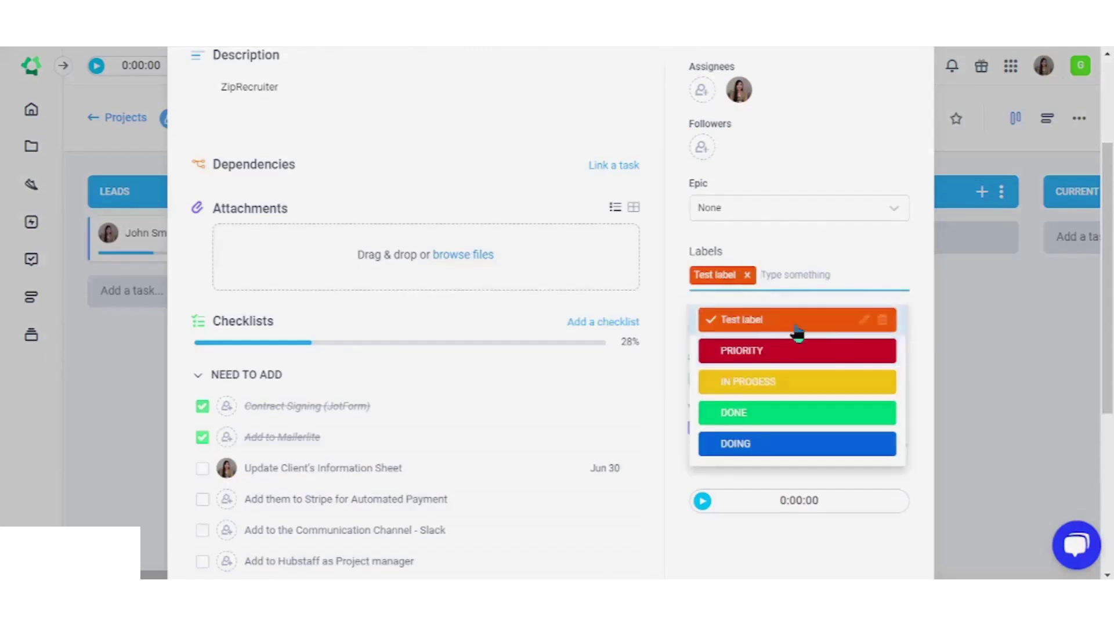
left_click(865, 321)
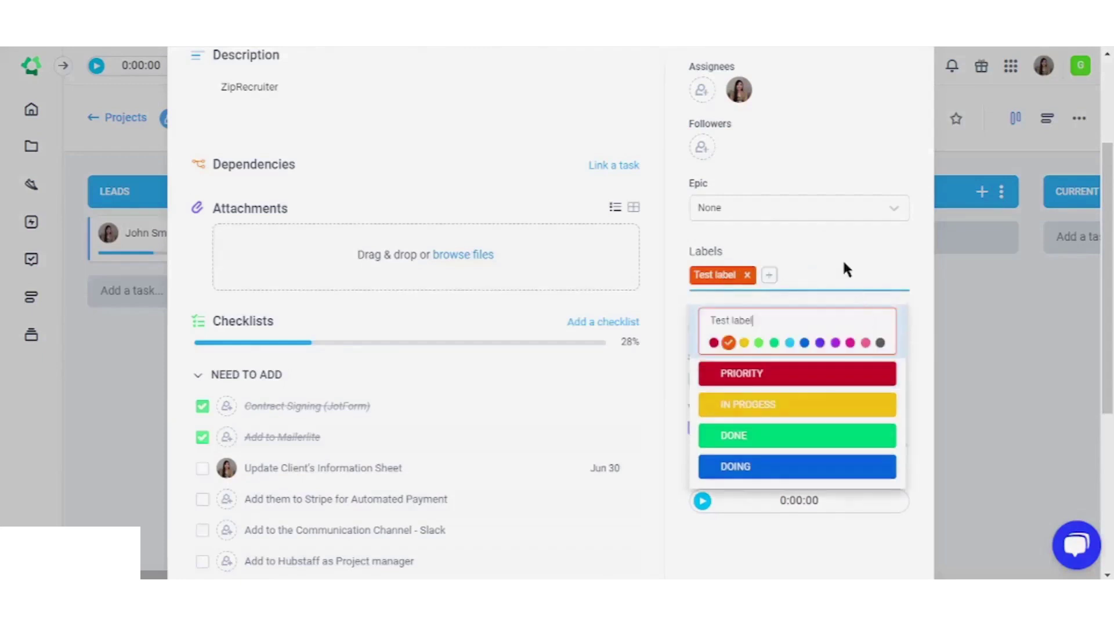
left_click(835, 343)
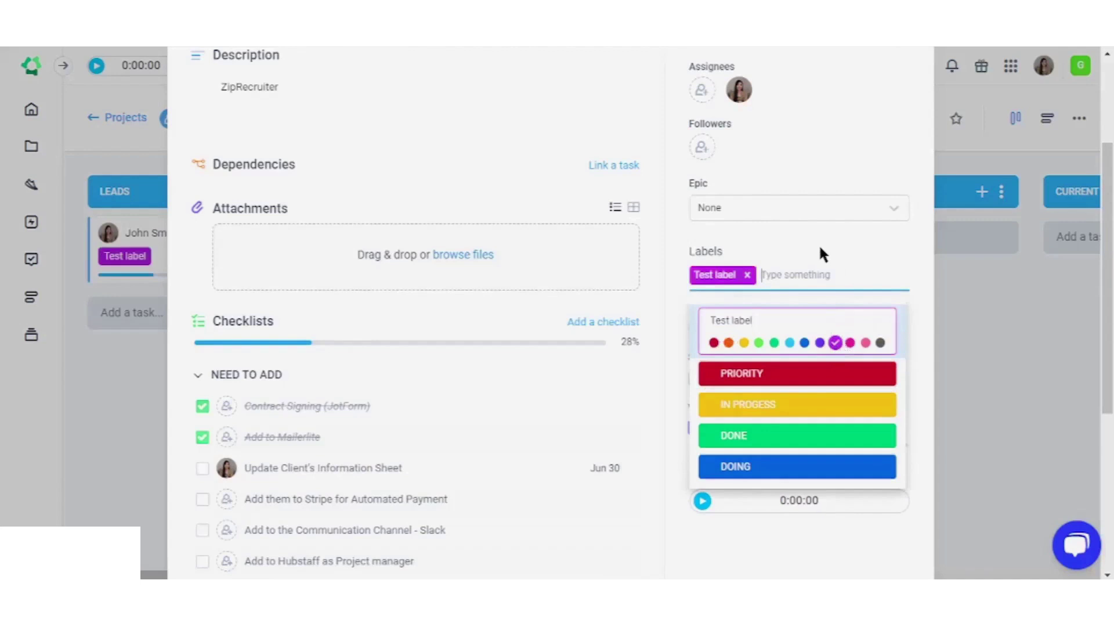
left_click(827, 253)
left_click(721, 276)
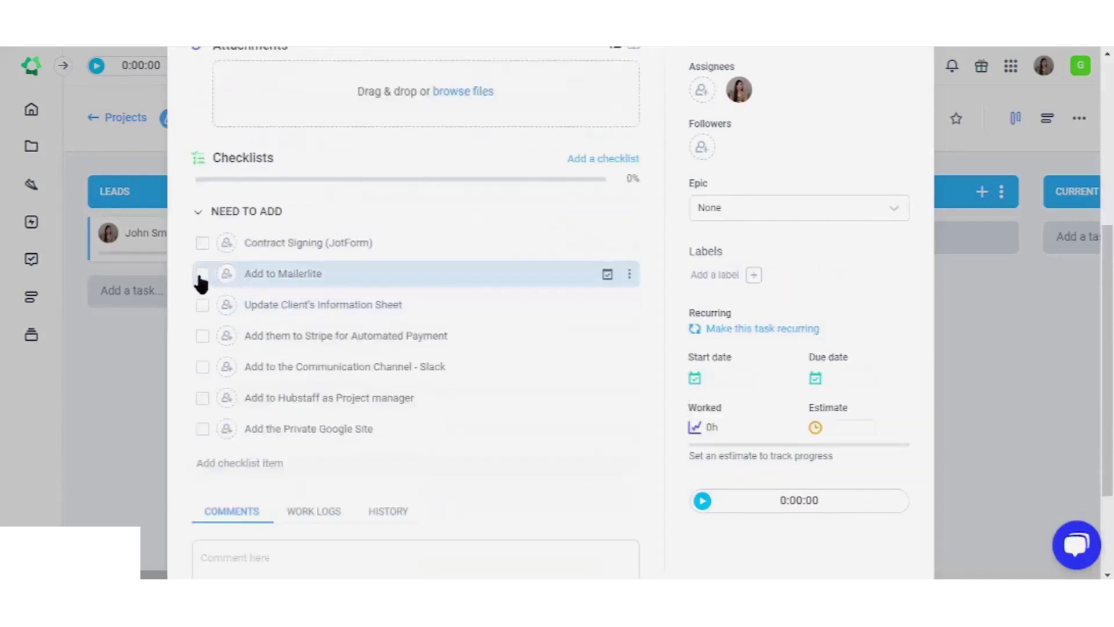
- Check off Add to Mailerlite and Contract Signing; date Update Client's Information Sheet June 30, assigned to the first member
left_click(201, 275)
left_click(203, 243)
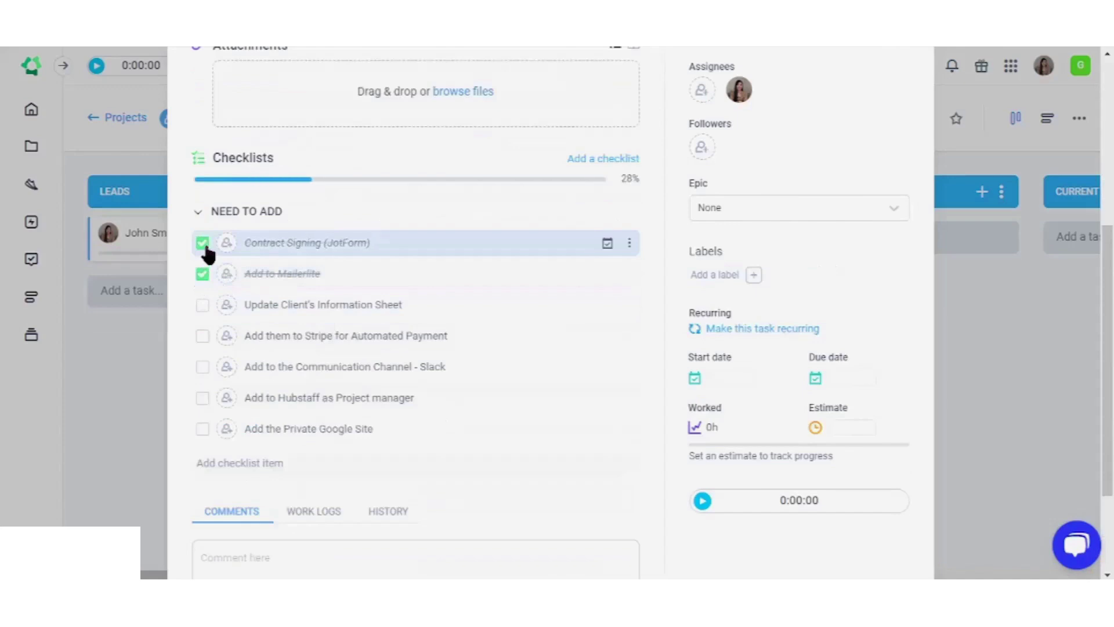
left_click(605, 307)
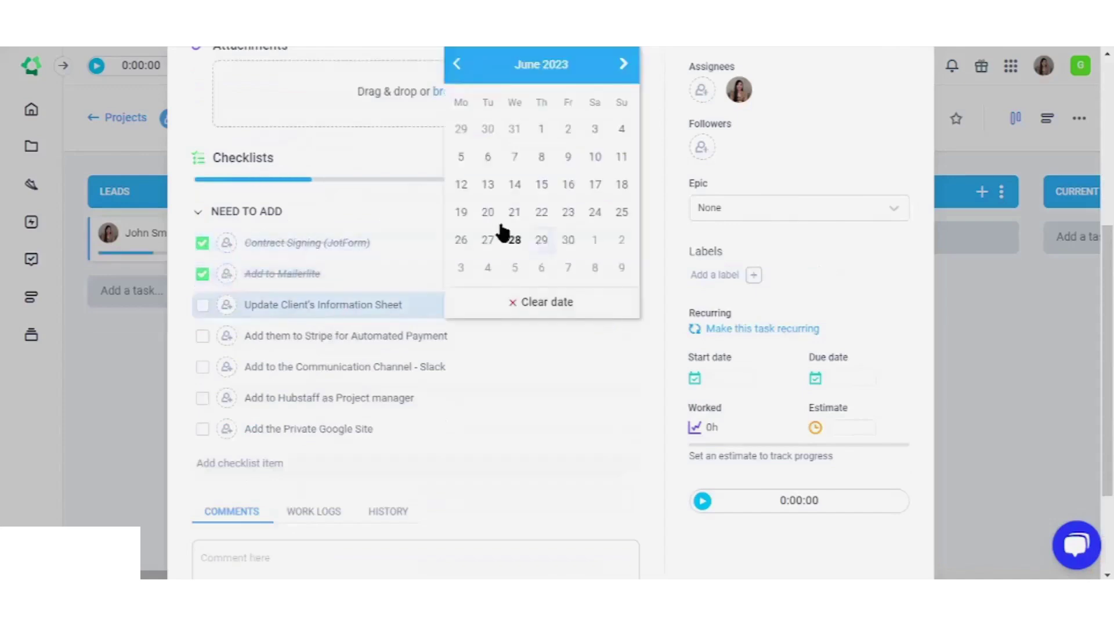
scroll(522, 238, "up", 2)
scroll(530, 241, "down", 2)
left_click(567, 243)
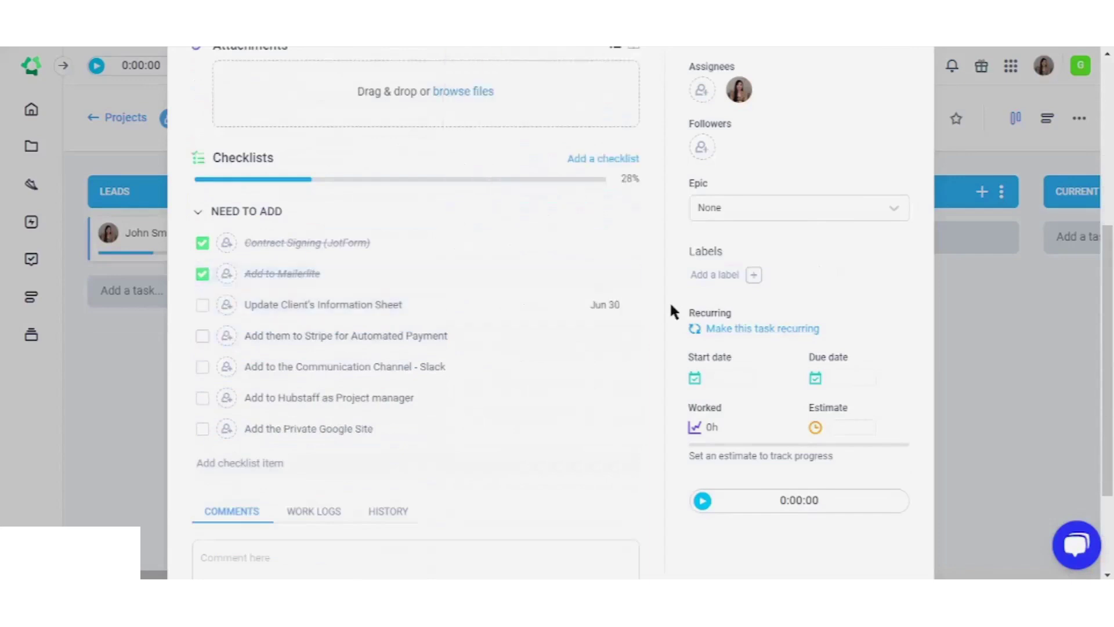
left_click(225, 308)
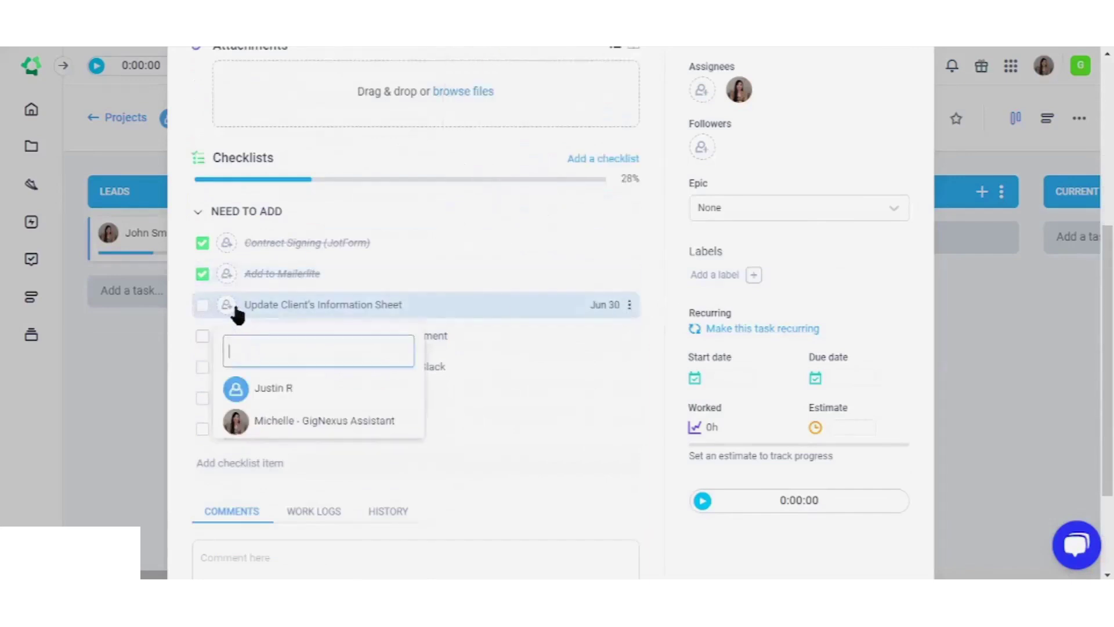
left_click(267, 391)
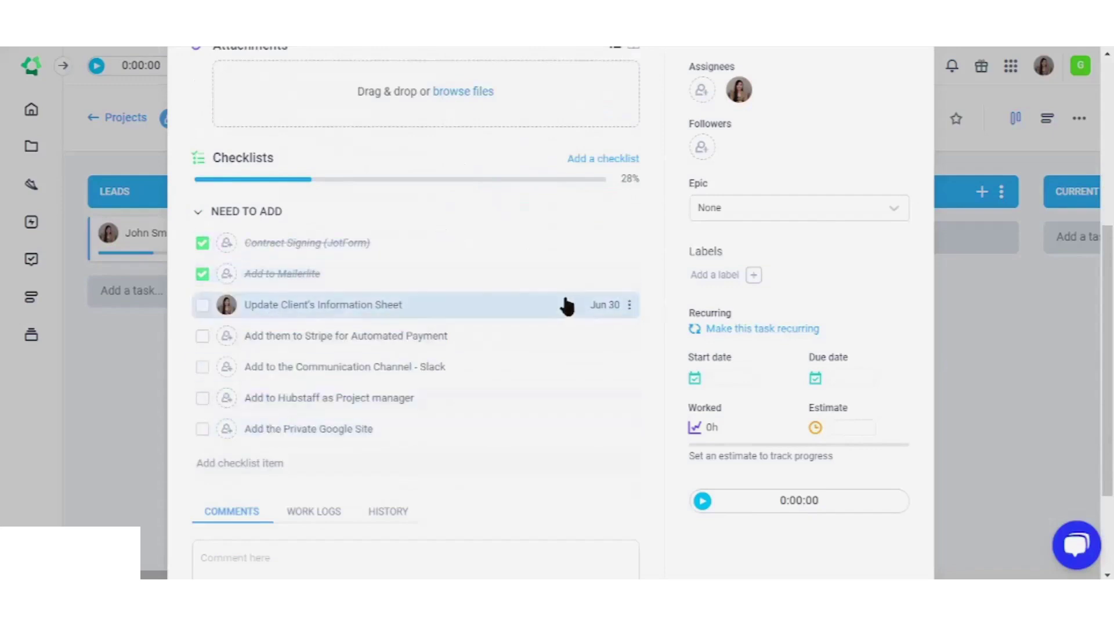
scroll(567, 303, "up", 3)
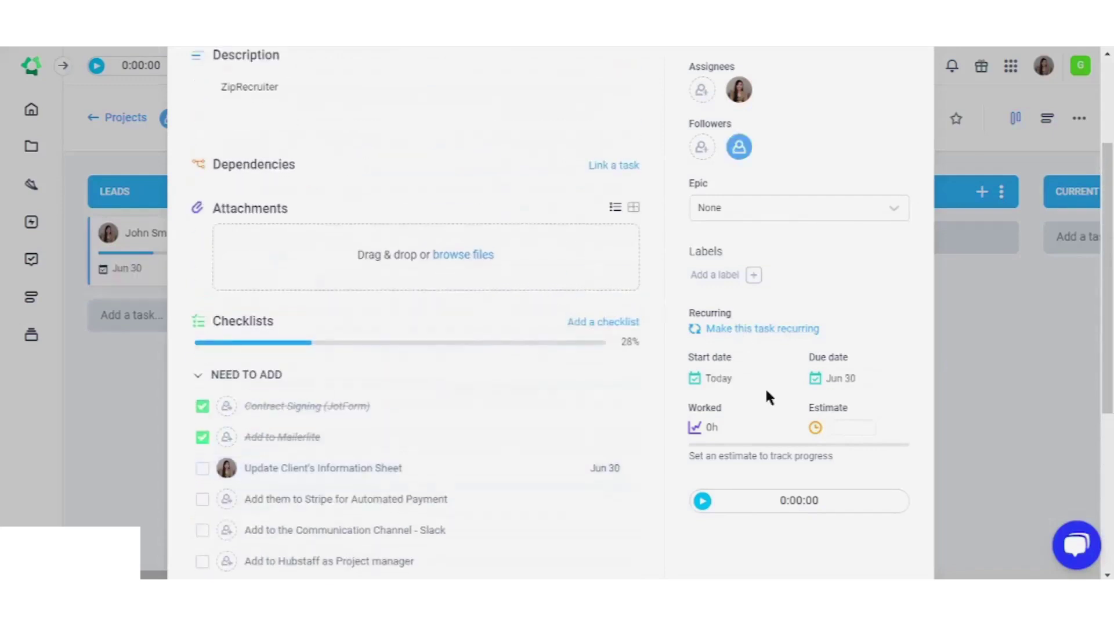
- Set the task to repeat weekly
left_click(761, 329)
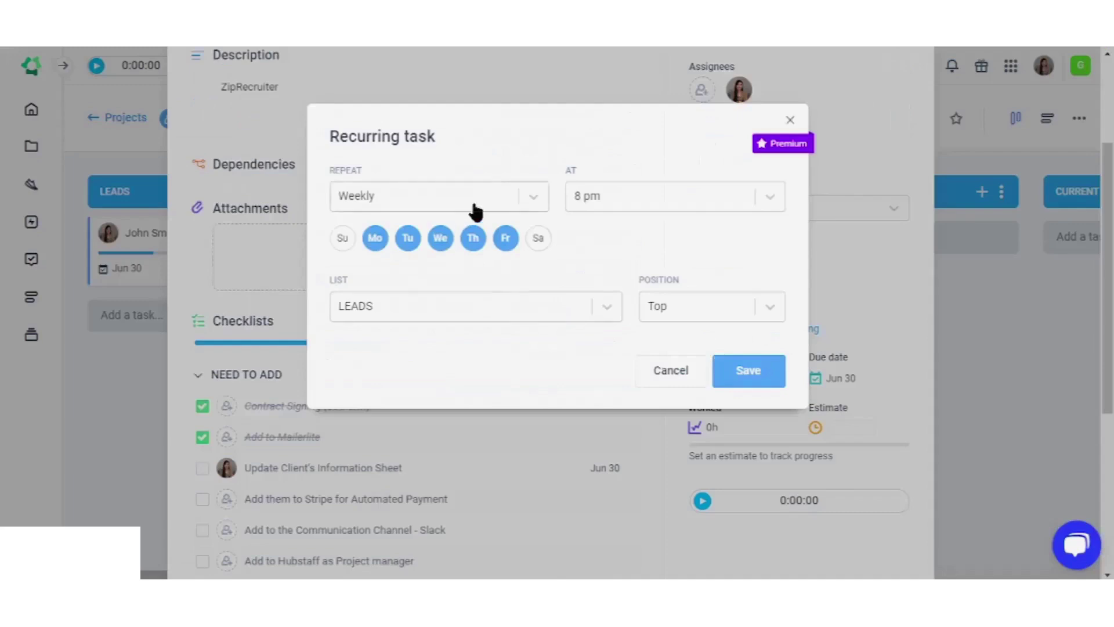
left_click(531, 198)
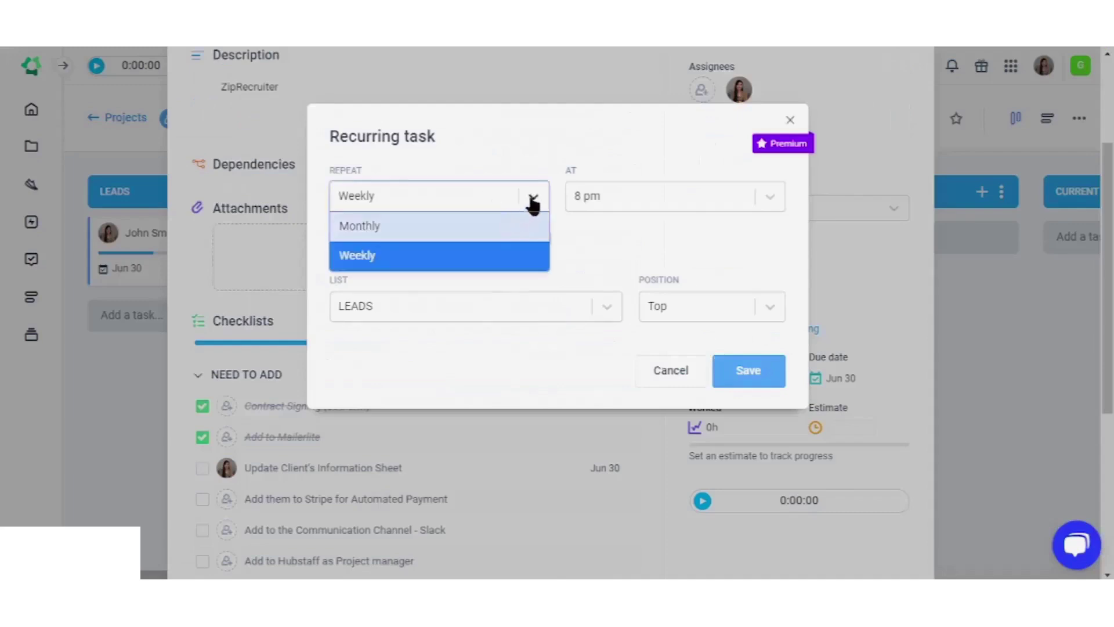
left_click(530, 199)
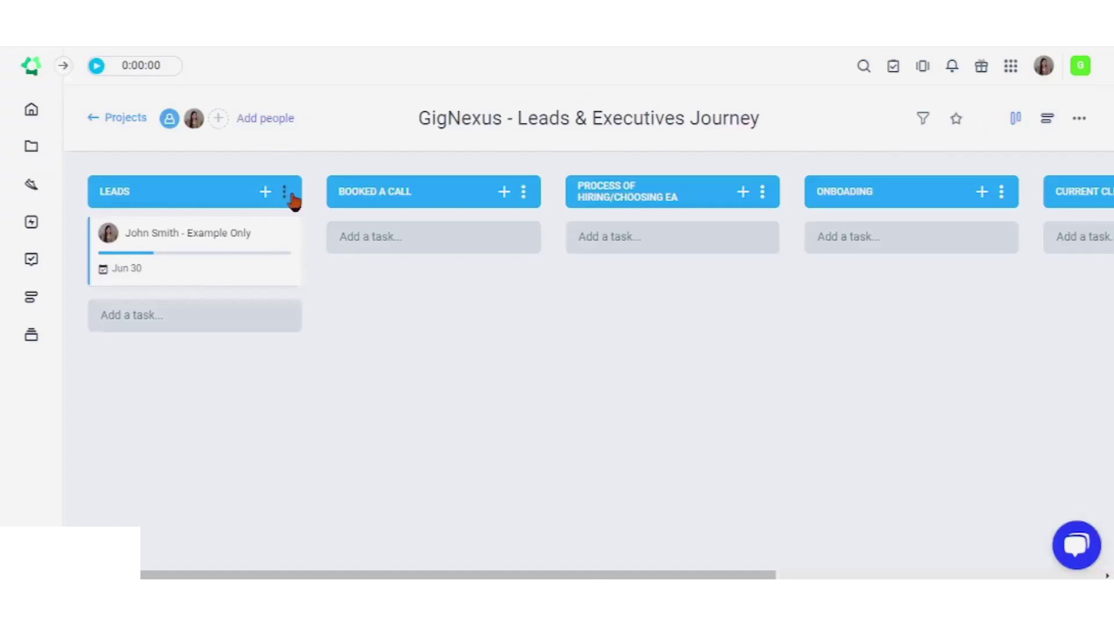
- Enable a workflow in the LEADS list settings with the button label 'Booked A Call'
left_click(284, 192)
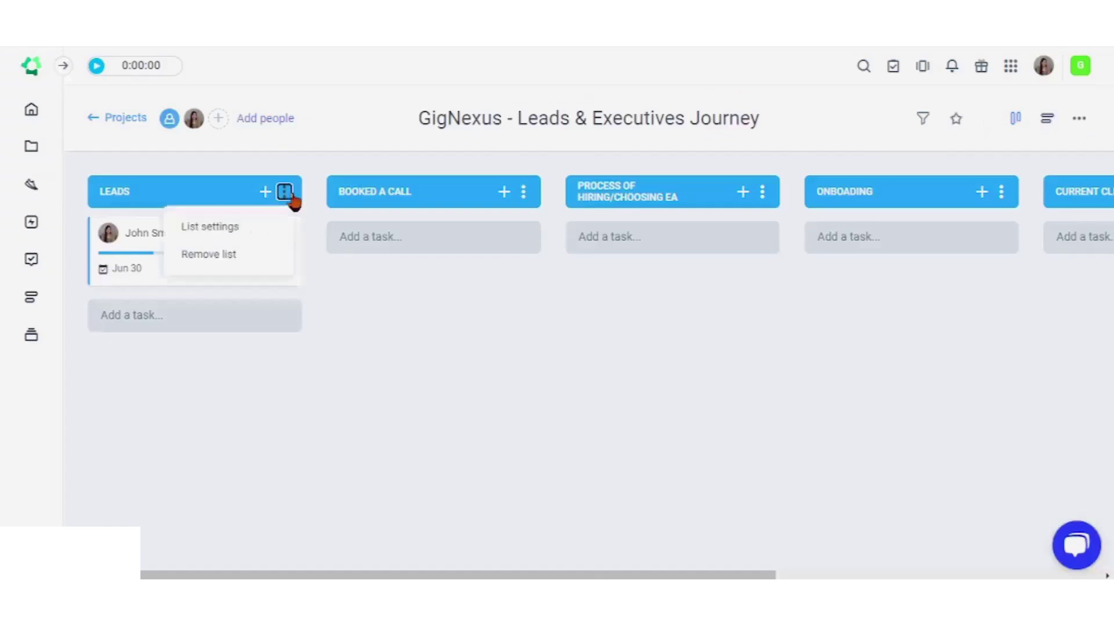
left_click(197, 229)
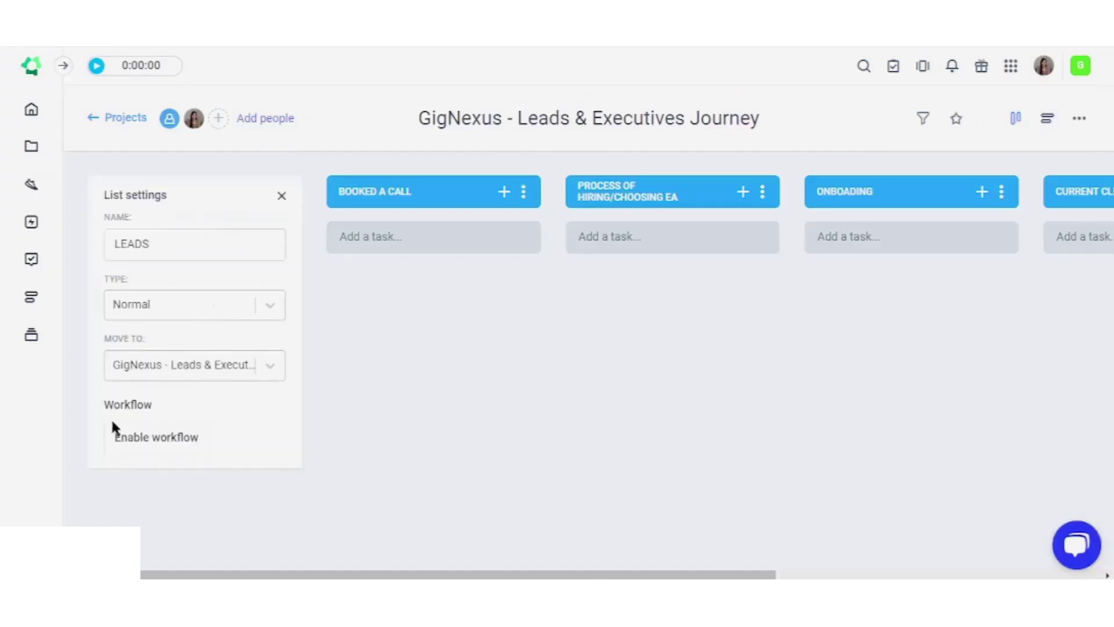
left_click(174, 447)
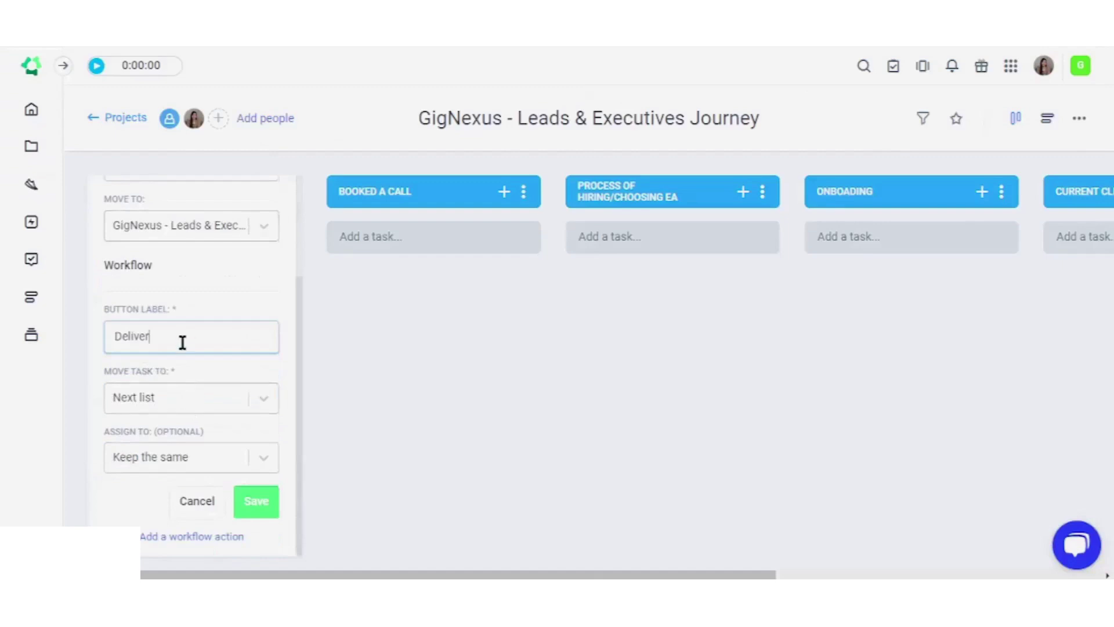
key("ctrl+a")
key("BackSpace")
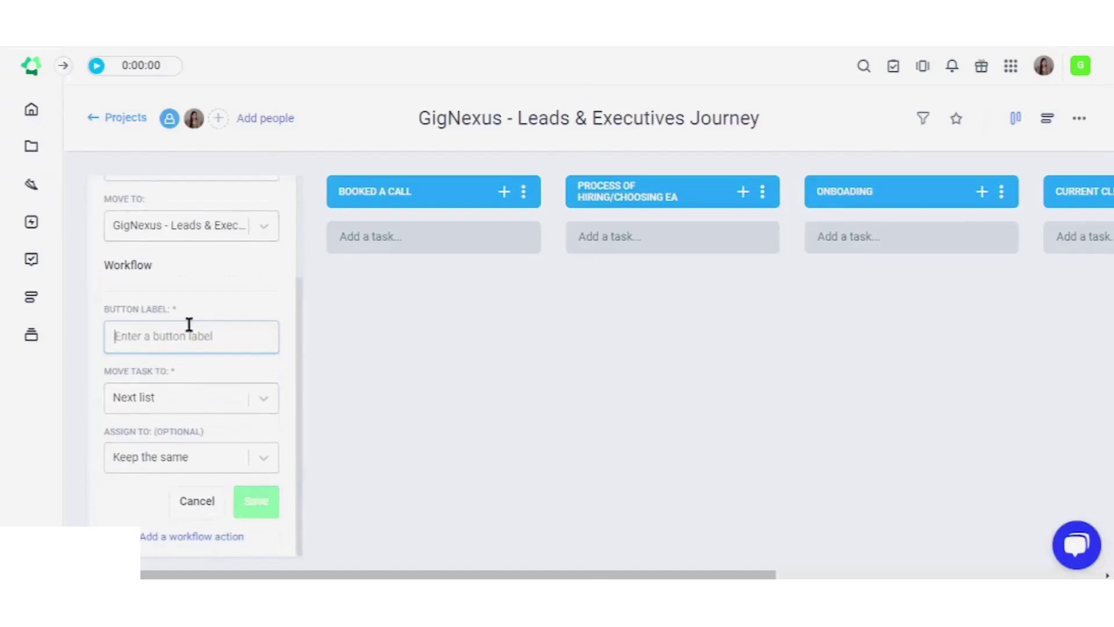
type("Booked A Call")
- Have the workflow move tasks to BOOKED A CALL, keep assignees the same, and save it
left_click(259, 401)
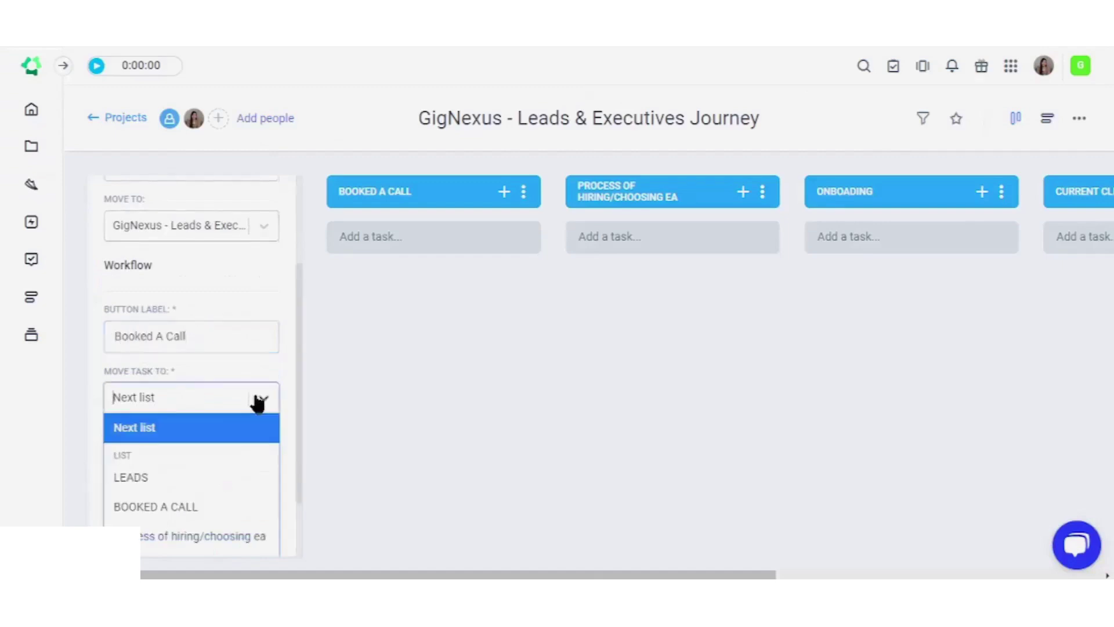
scroll(164, 428, "down", 2)
left_click(154, 420)
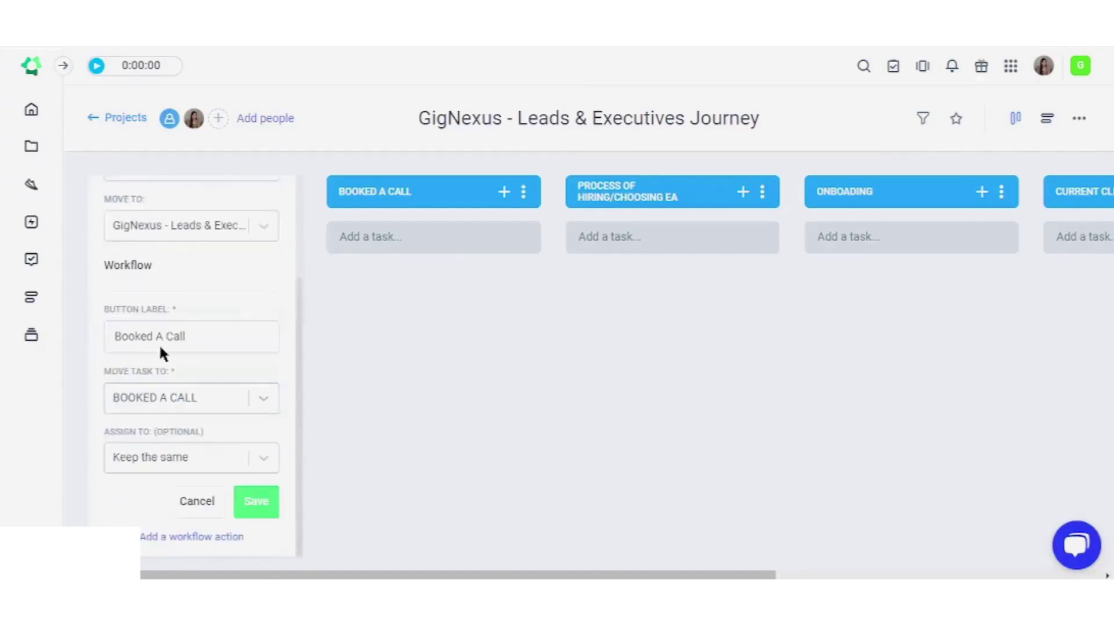
left_click(256, 465)
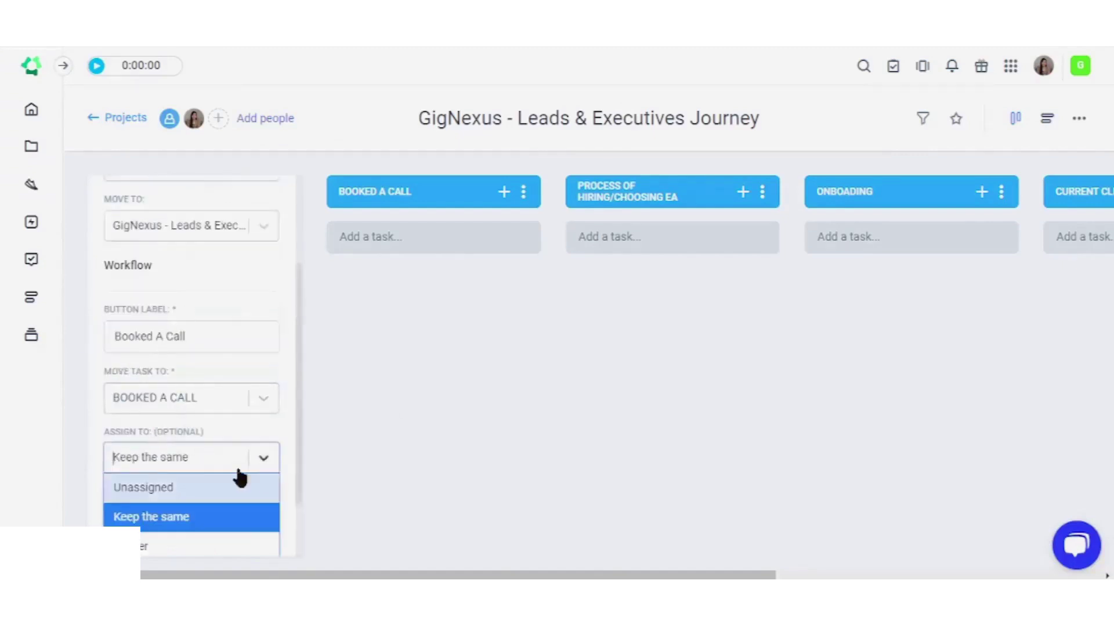
left_click(179, 518)
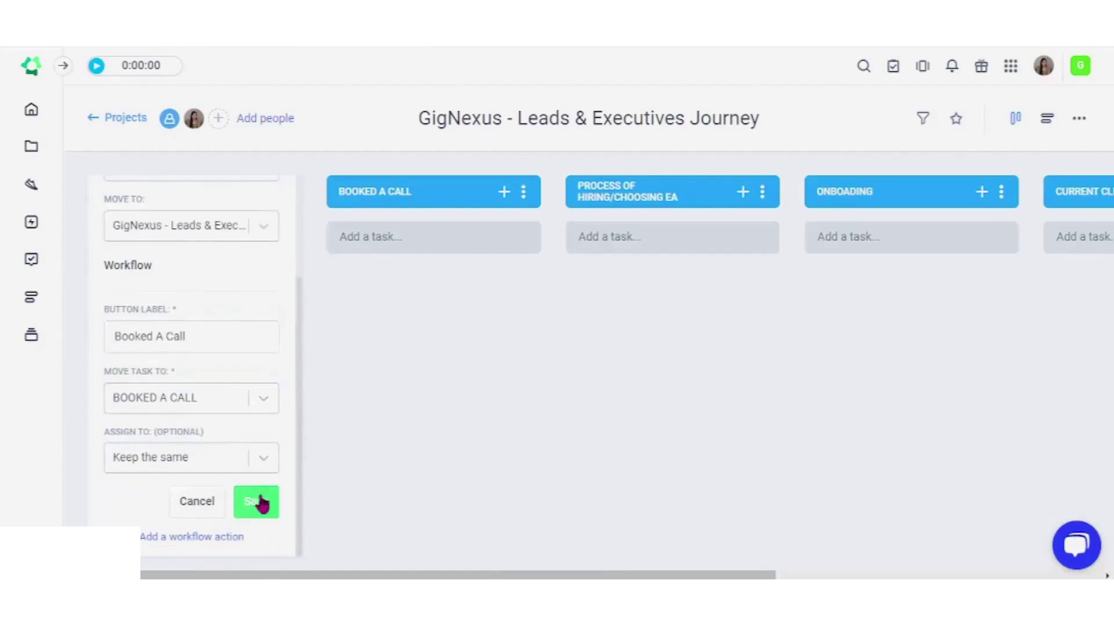
left_click(260, 501)
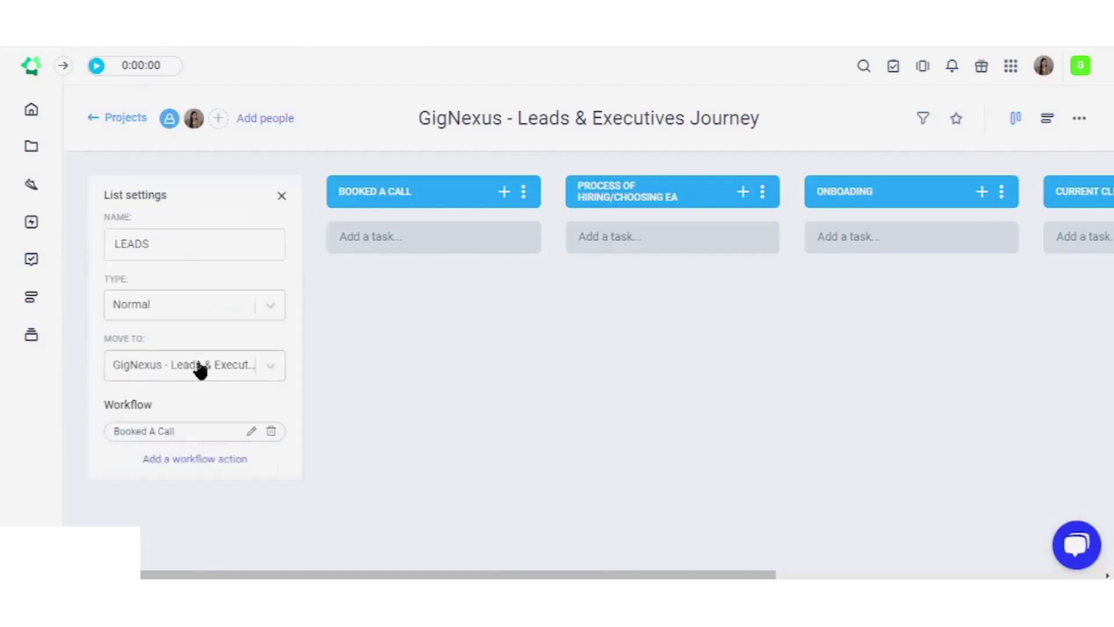
- Send the example lead task to BOOKED A CALL with its Booked A Call button, then drag a card toward the hiring list
left_click(282, 196)
left_click(185, 287)
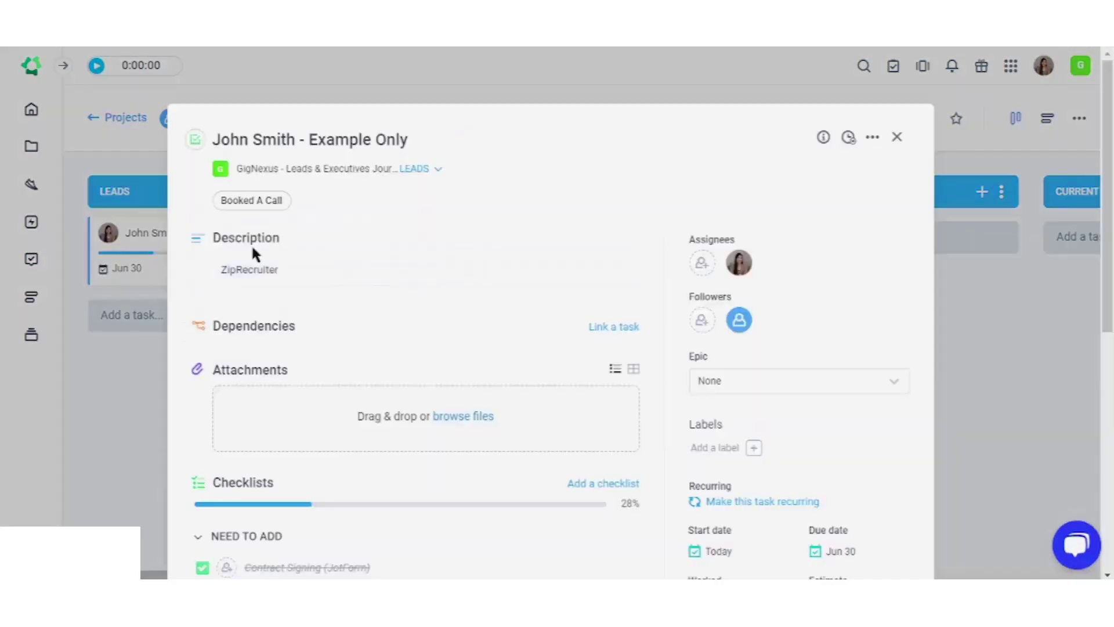
left_click(257, 204)
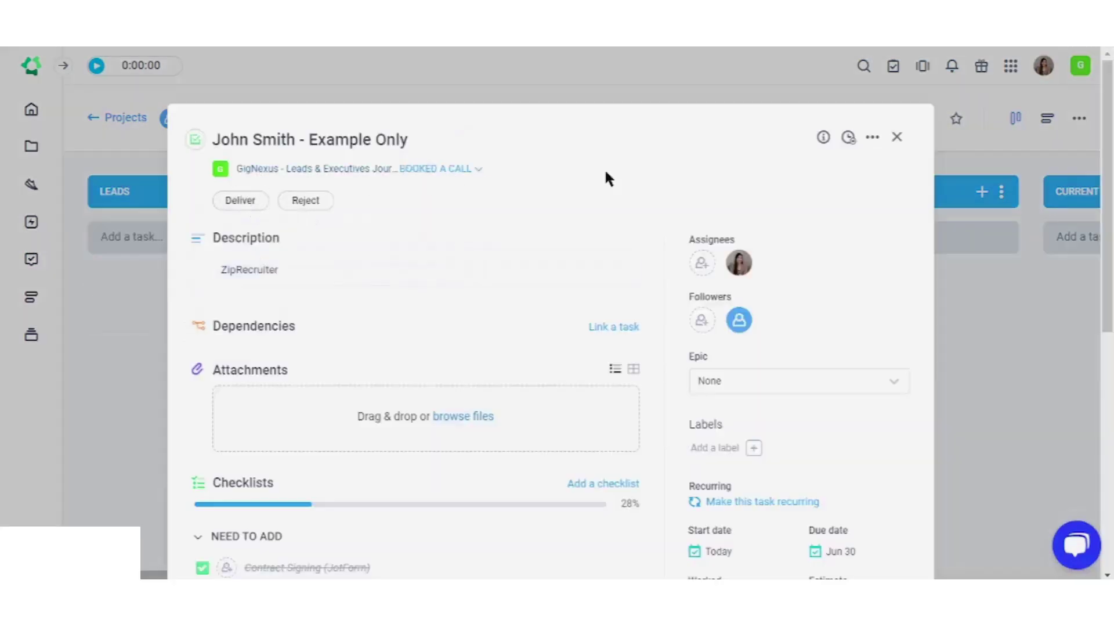
left_click(897, 137)
left_click_drag(331, 249, 436, 231)
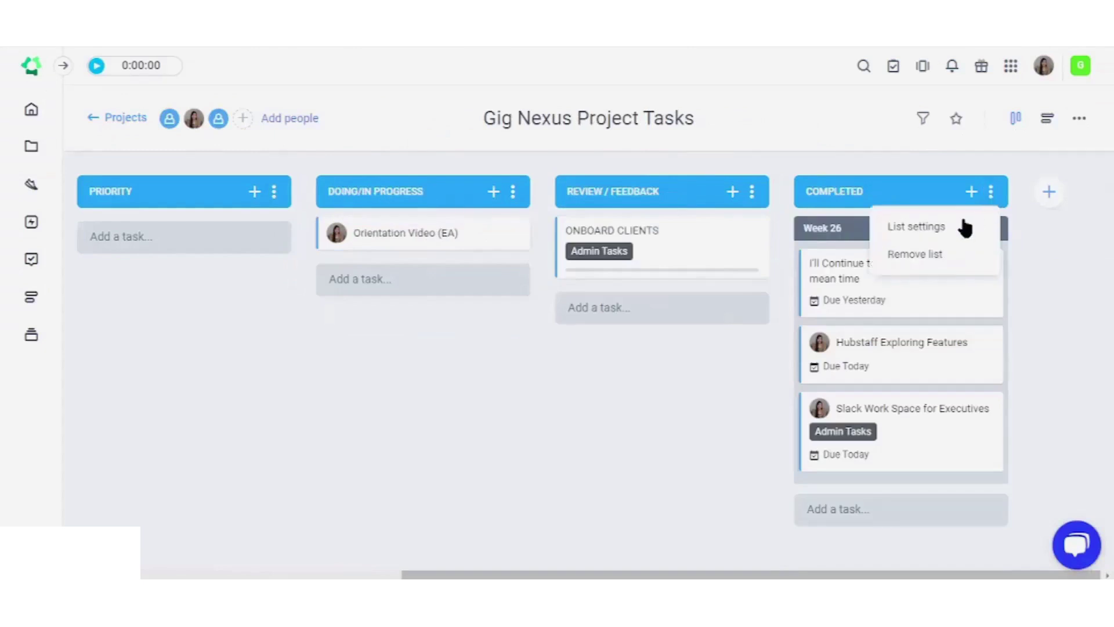
- In COMPLETED's list settings, cancel the switch to Normal type so it stays Done, then close
left_click(964, 228)
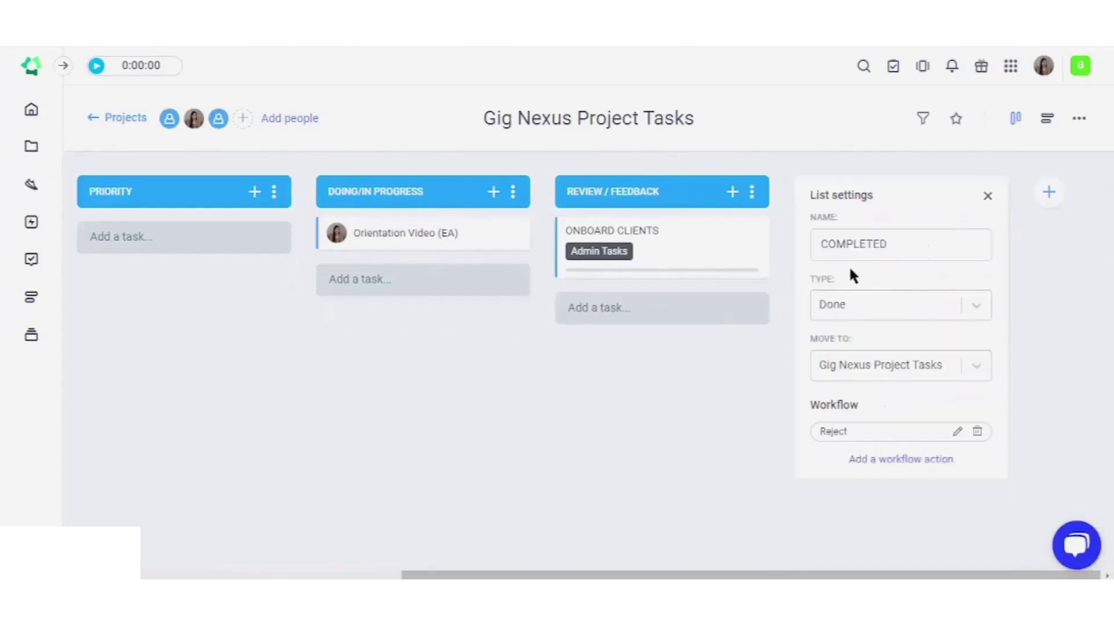
left_click(976, 305)
left_click(905, 335)
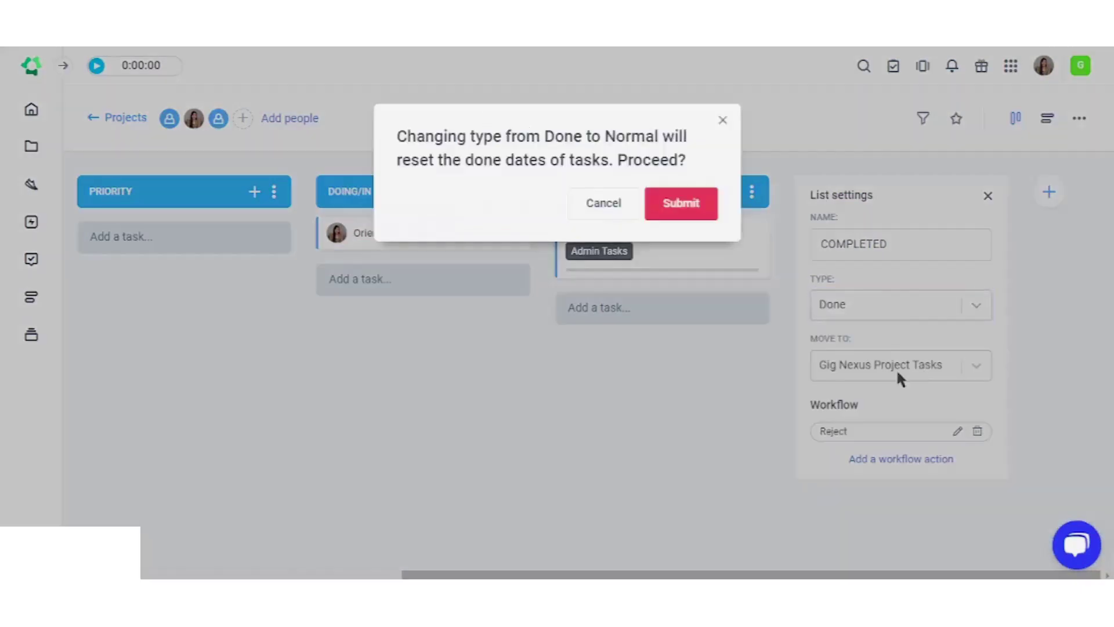
left_click(683, 207)
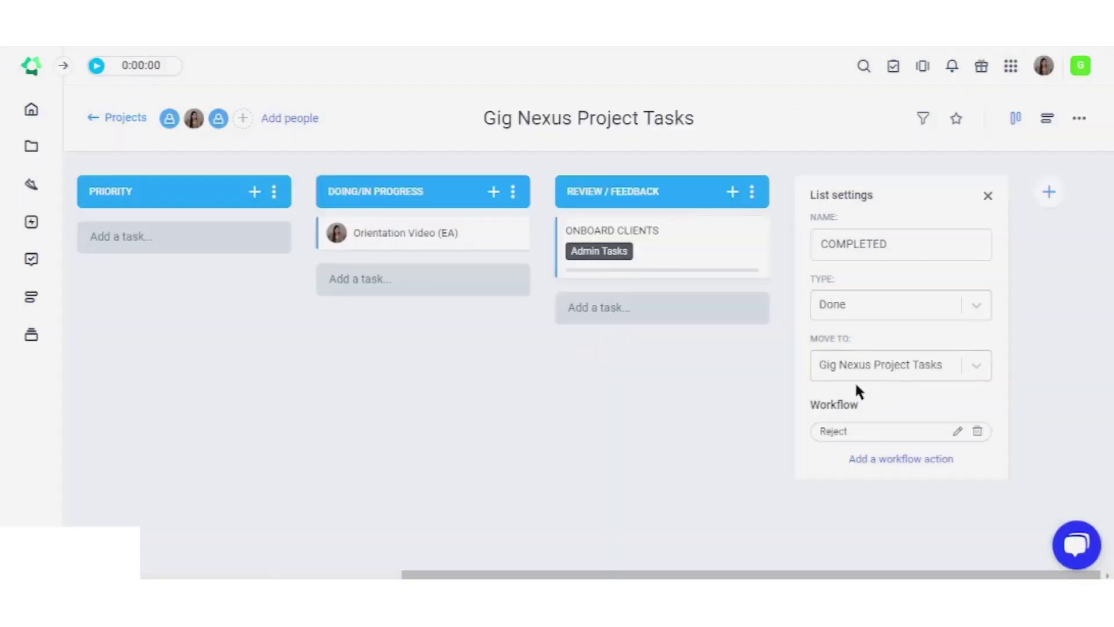
left_click(988, 196)
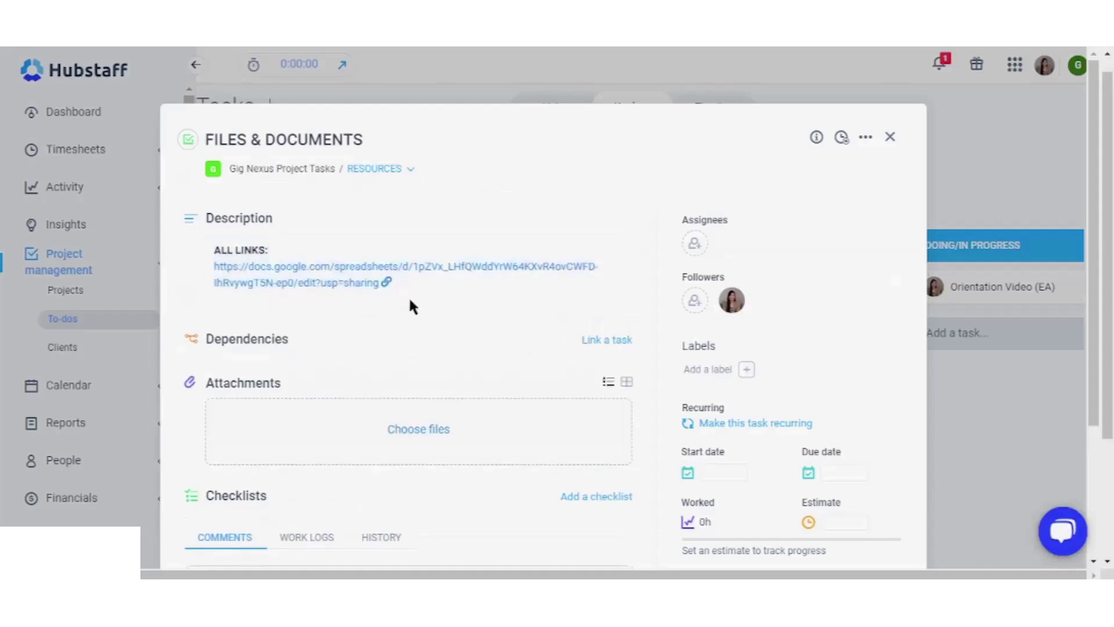
- Put the FILES & DOCUMENTS to-do's description into edit mode
scroll(426, 299, "down", 2)
scroll(517, 346, "down", 2)
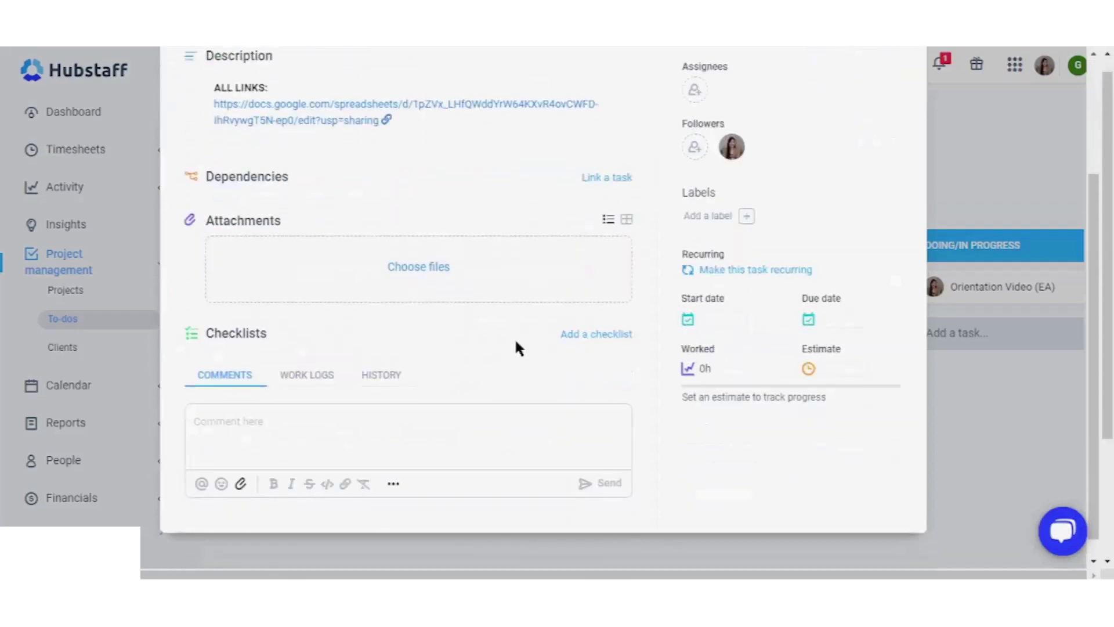
scroll(517, 350, "up", 2)
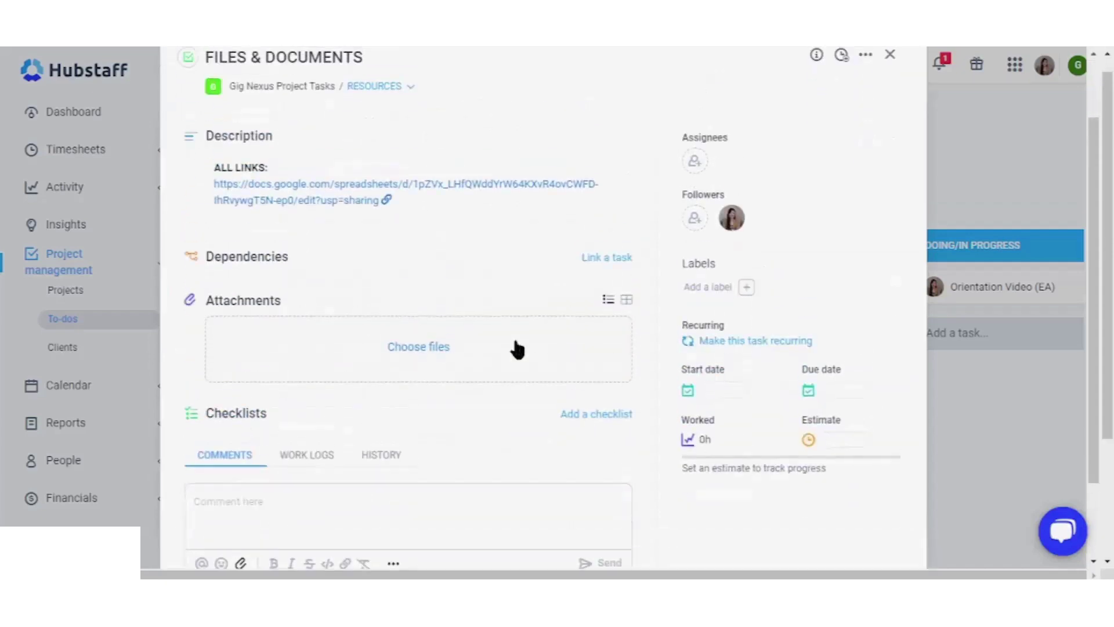
left_click(464, 218)
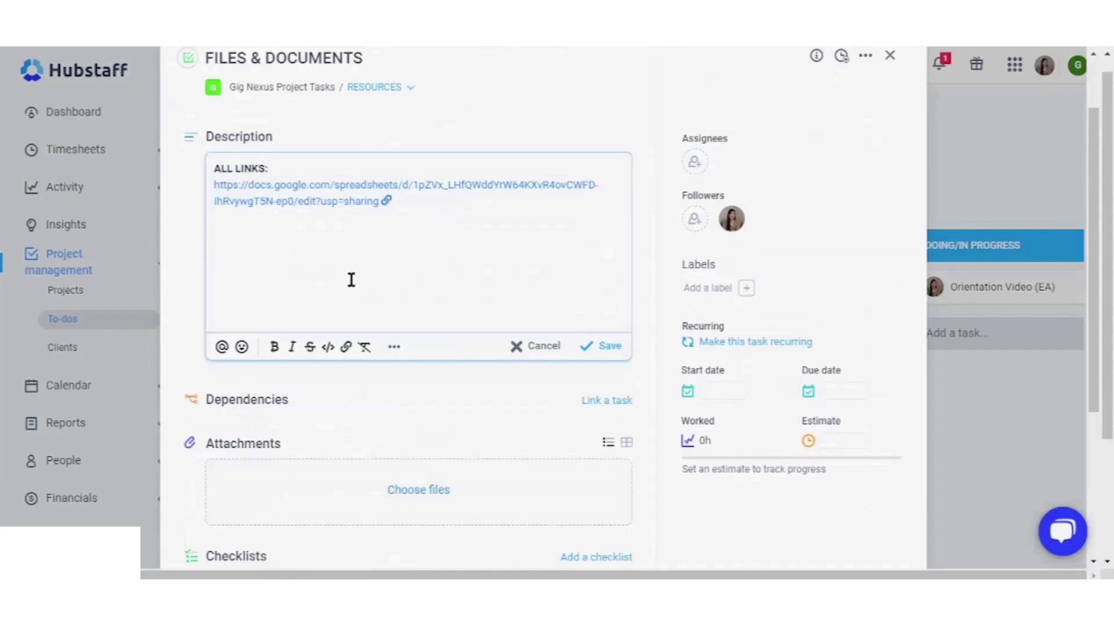
scroll(314, 307, "down", 2)
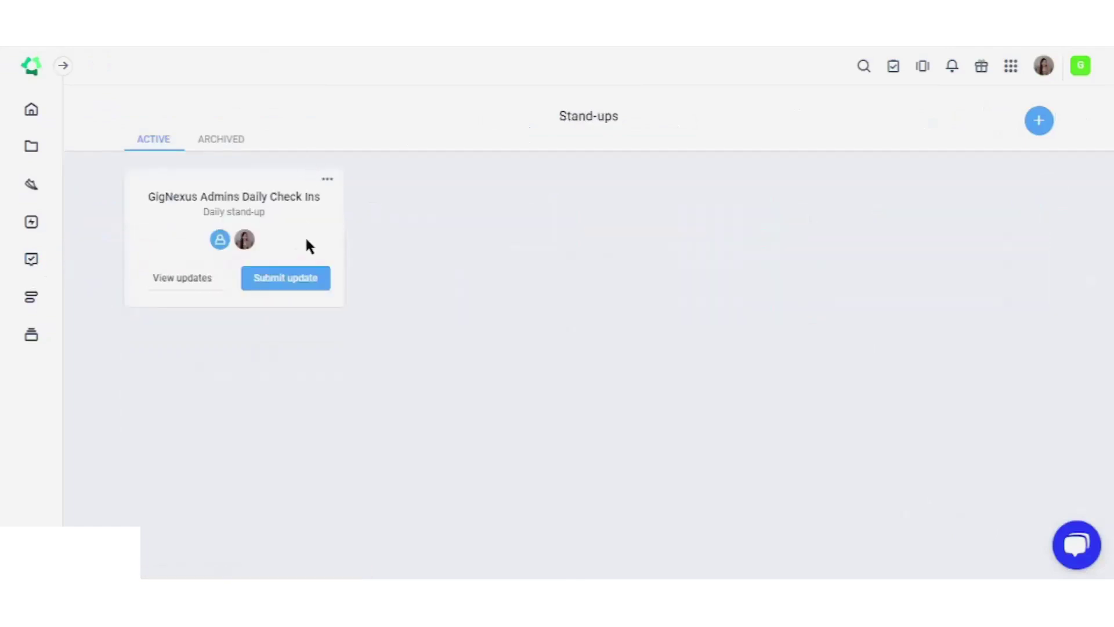
- Read the GigNexus Admins Daily Check Ins updates, return to the stand-ups list, then open member schedules
left_click(200, 281)
scroll(551, 292, "down", 2)
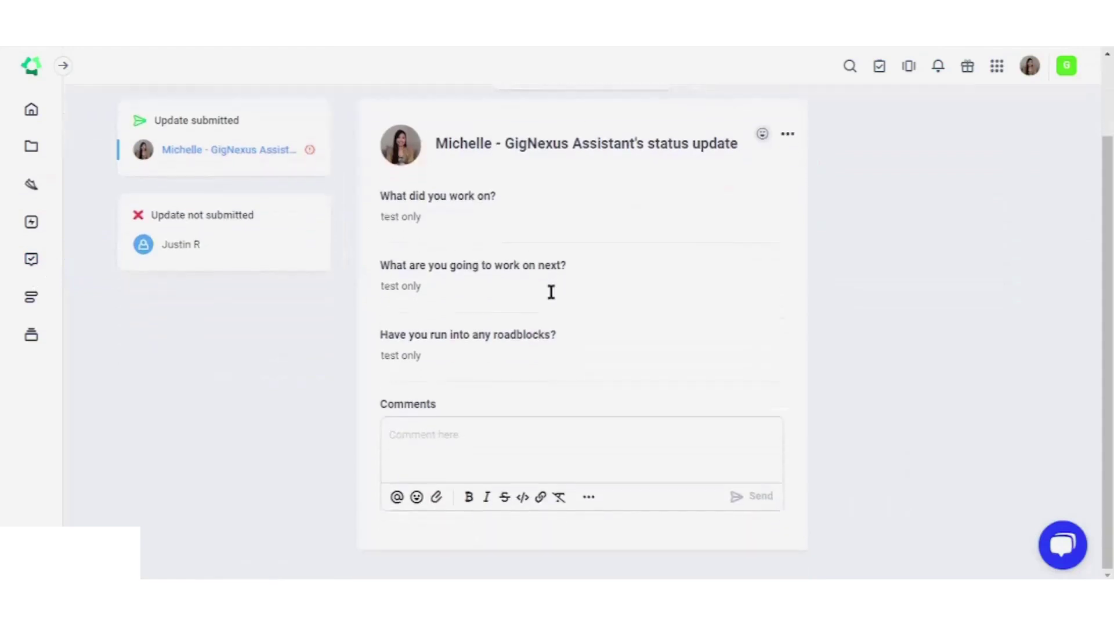
scroll(551, 291, "up", 2)
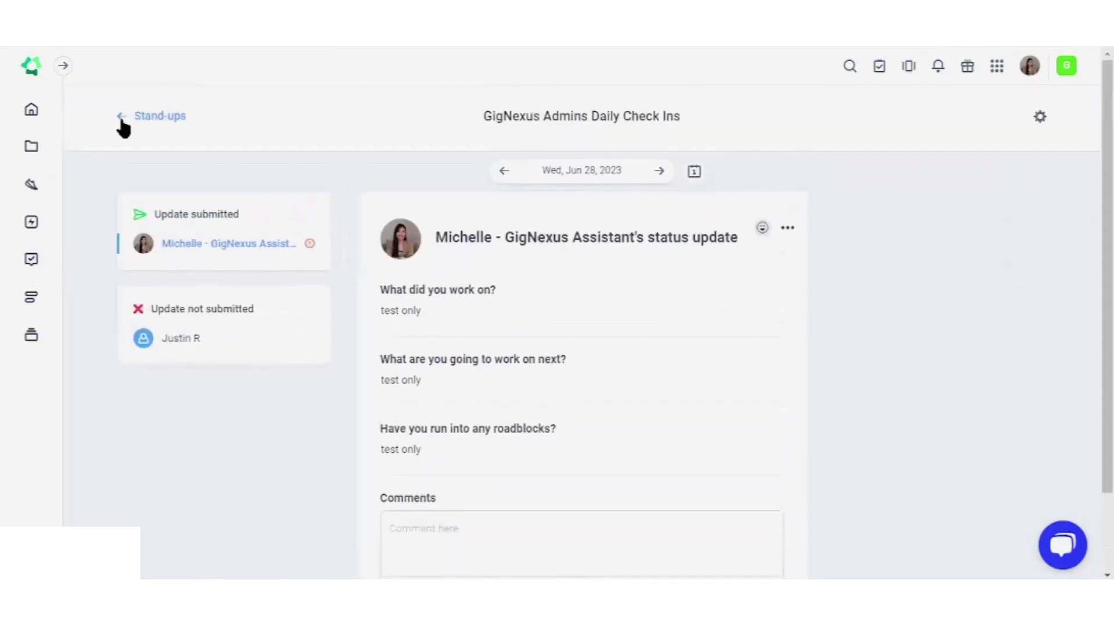
scroll(528, 316, "down", 2)
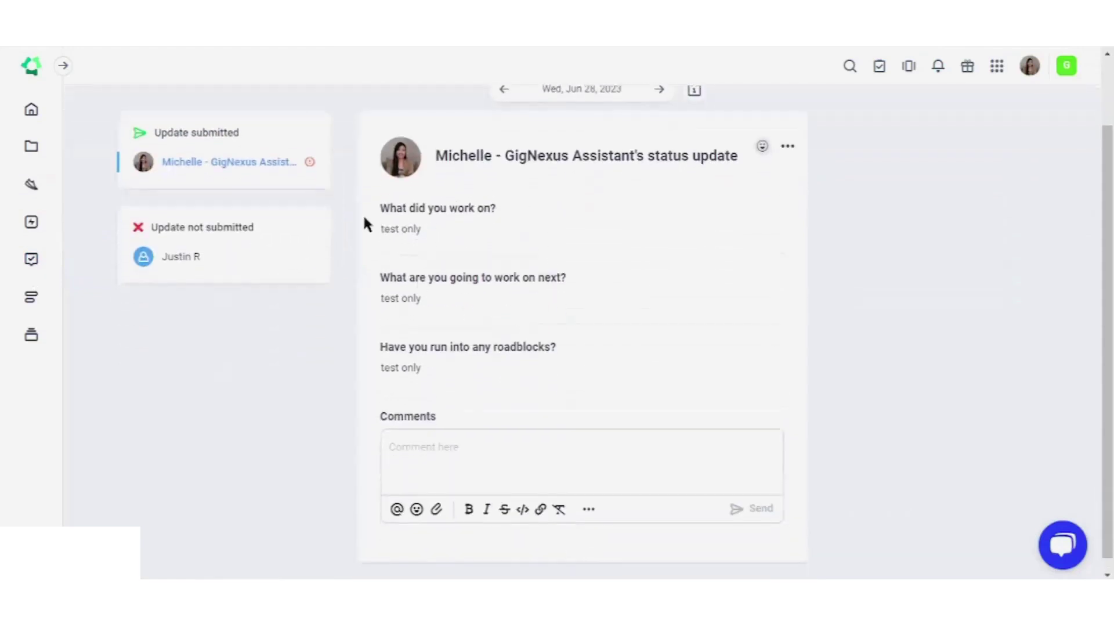
scroll(179, 268, "up", 2)
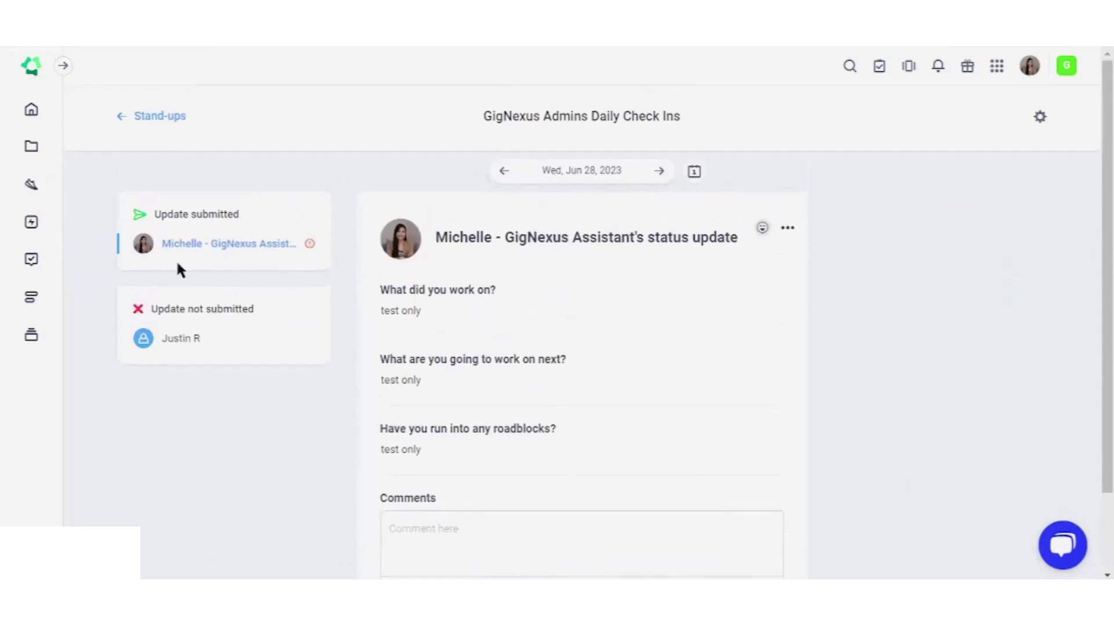
left_click(123, 116)
left_click(58, 328)
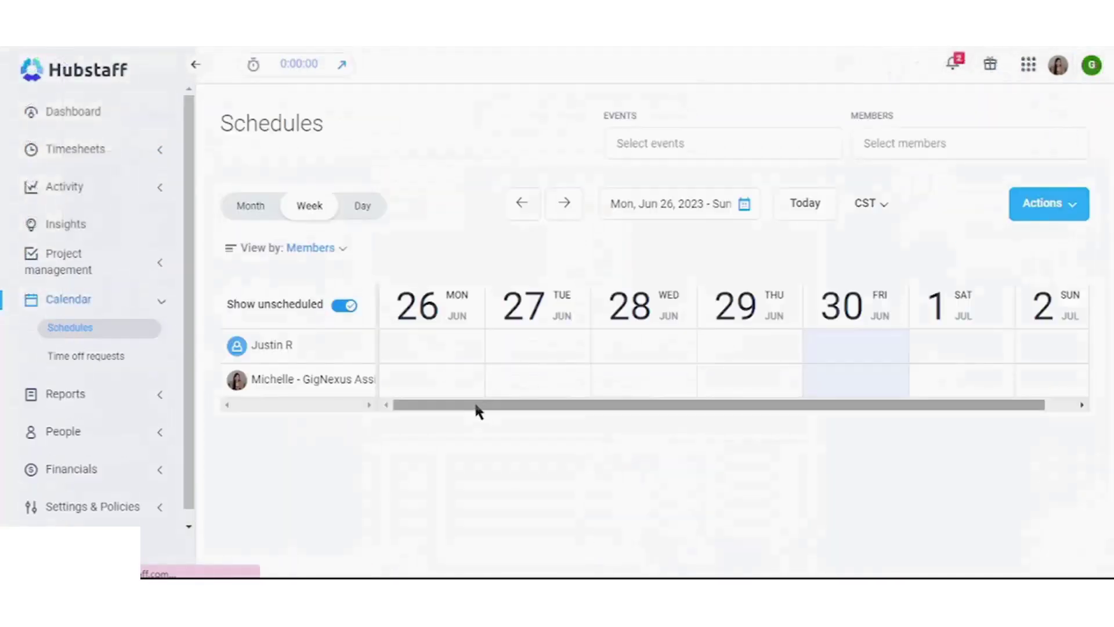
- Check the schedule actions, then start a new time off request from the Time off requests page
left_click(1057, 214)
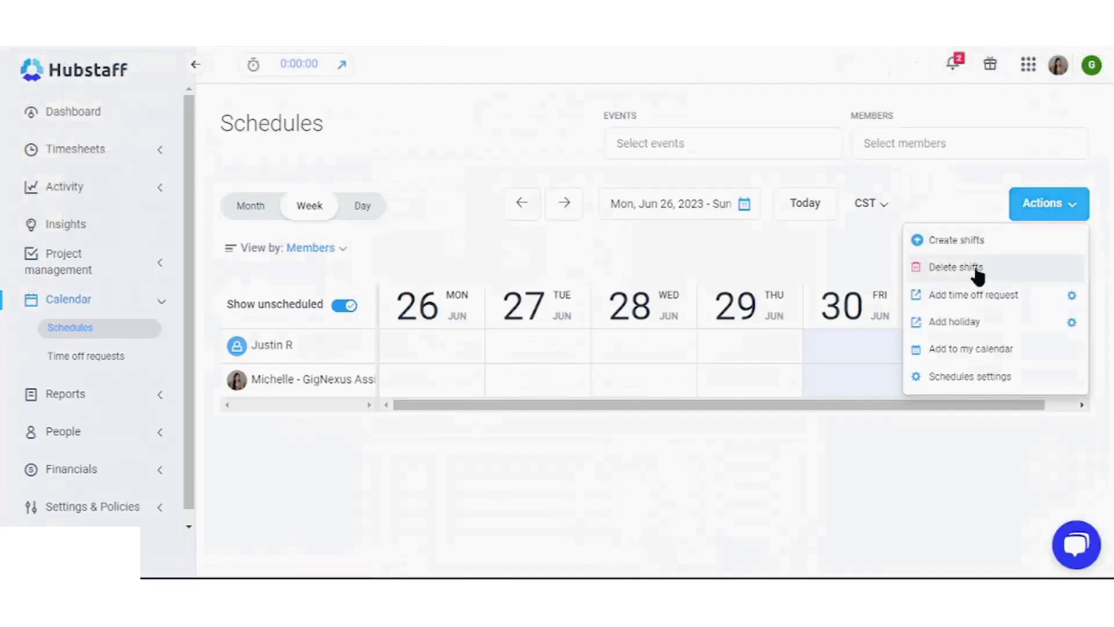
left_click(100, 361)
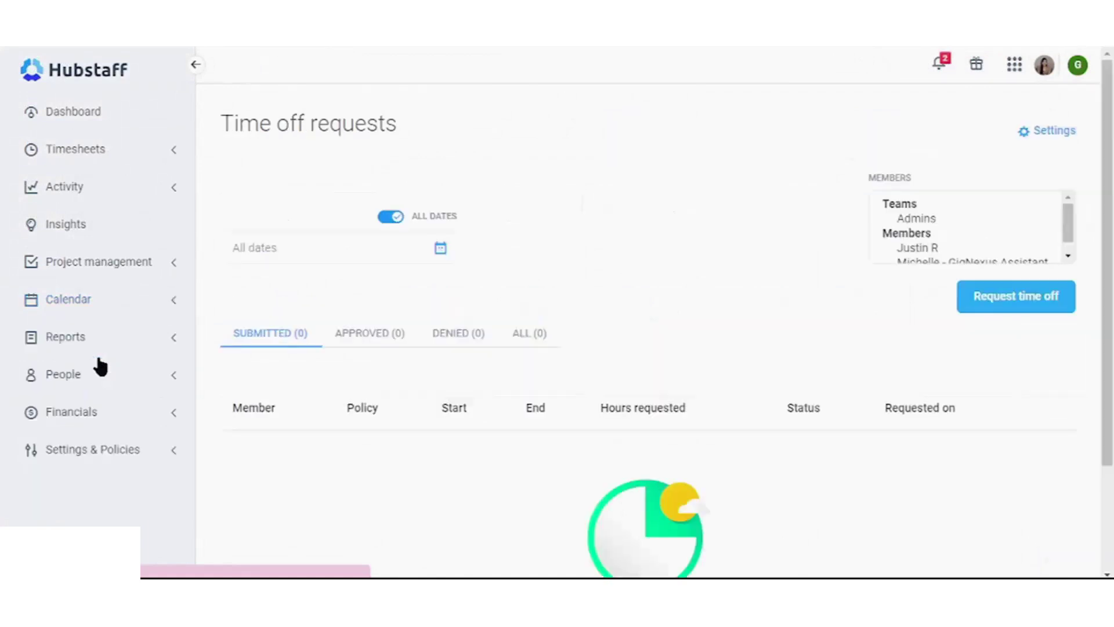
left_click(1000, 270)
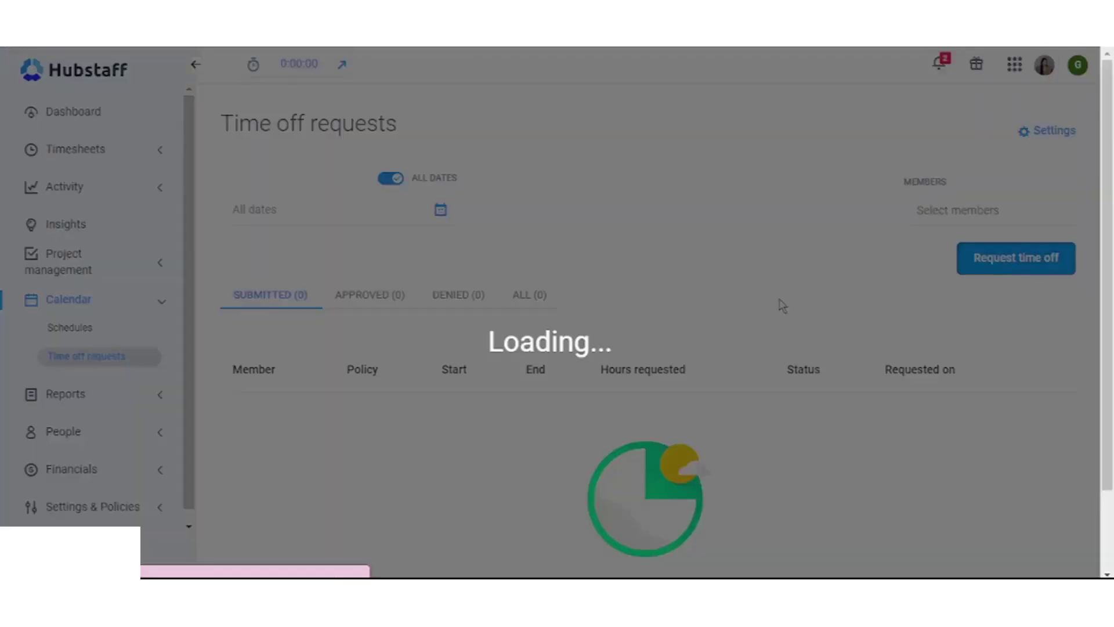